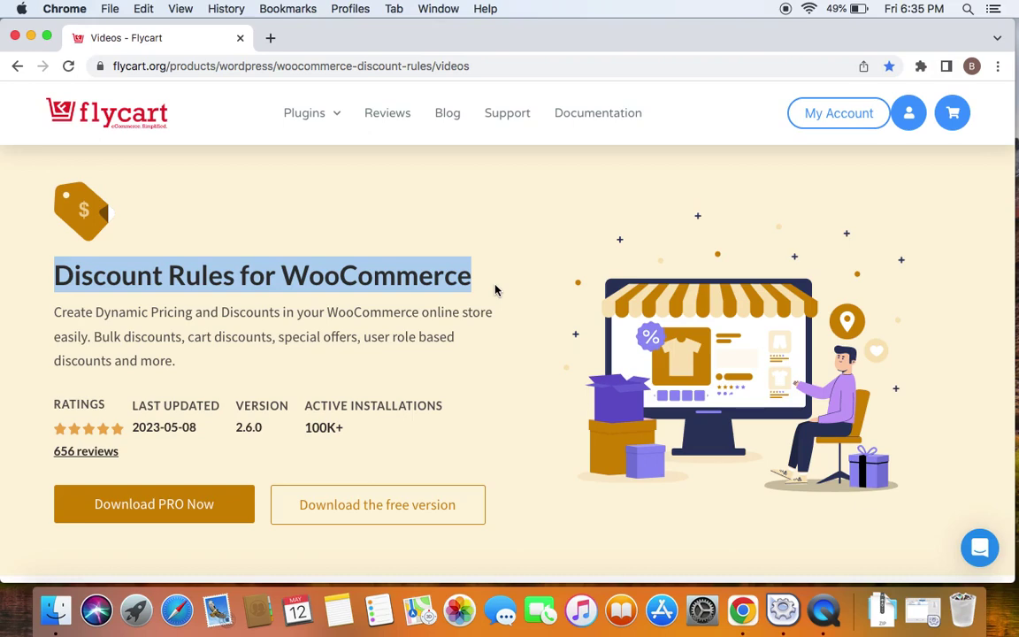
Step: Select the address of the Flycart Discount Rules for WooCommerce videos page
click(501, 67)
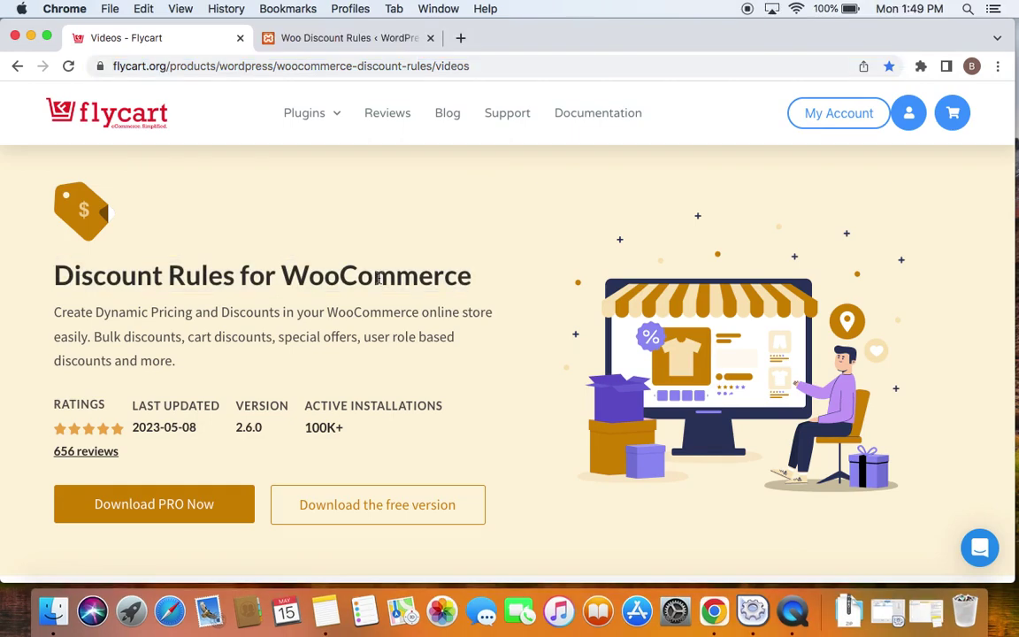
Step: Switch to the Woo Discount Rules admin and begin a new blank discount rule
click(329, 38)
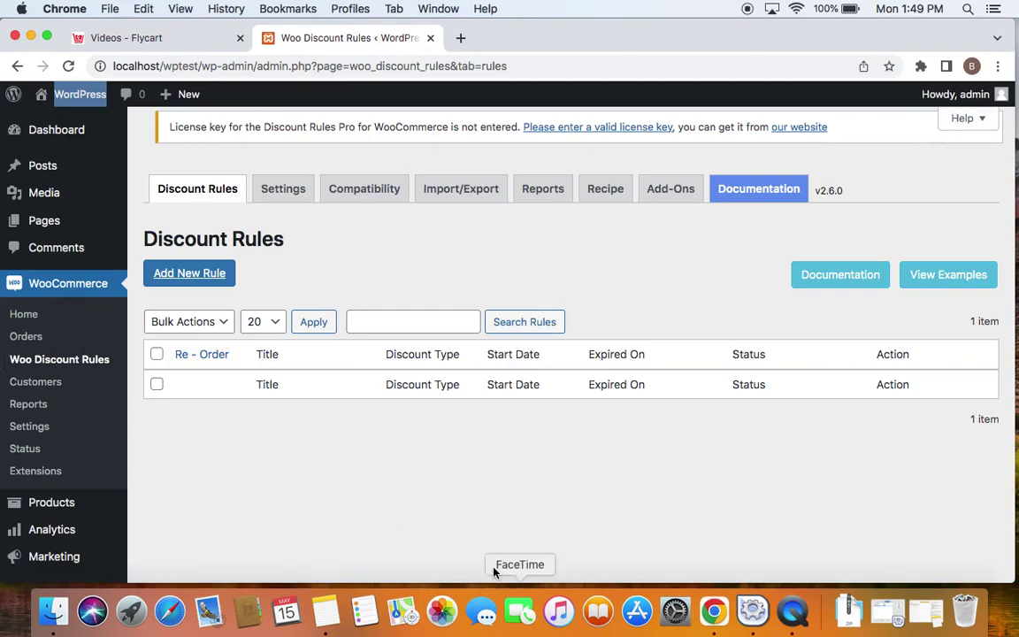
click(229, 282)
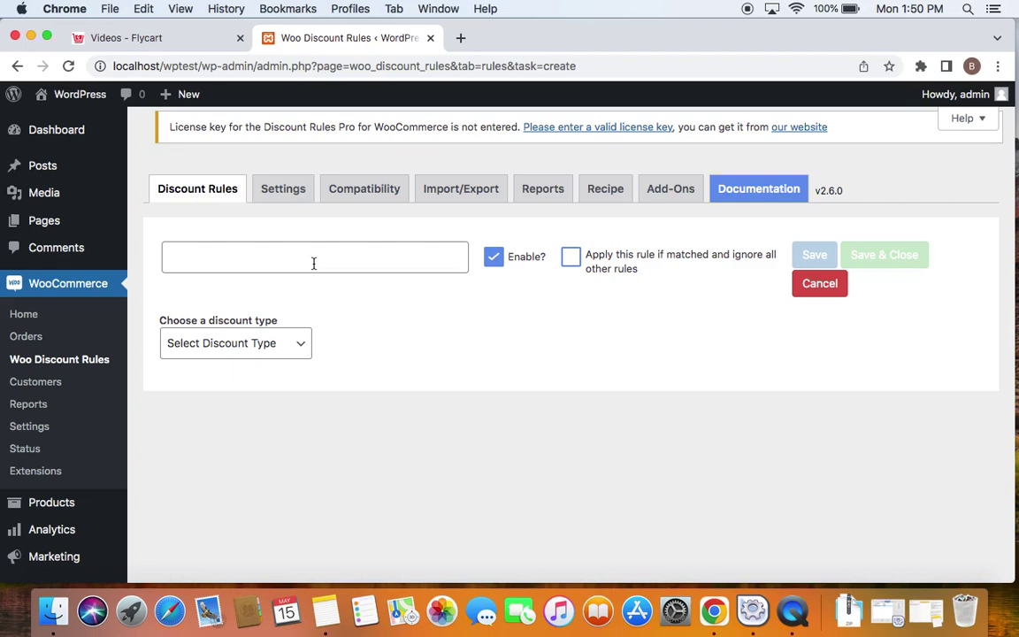
Step: Title the rule Buy "Sunglasses" Get "Cap" for free and set its type to Buy X get Y
click(266, 262)
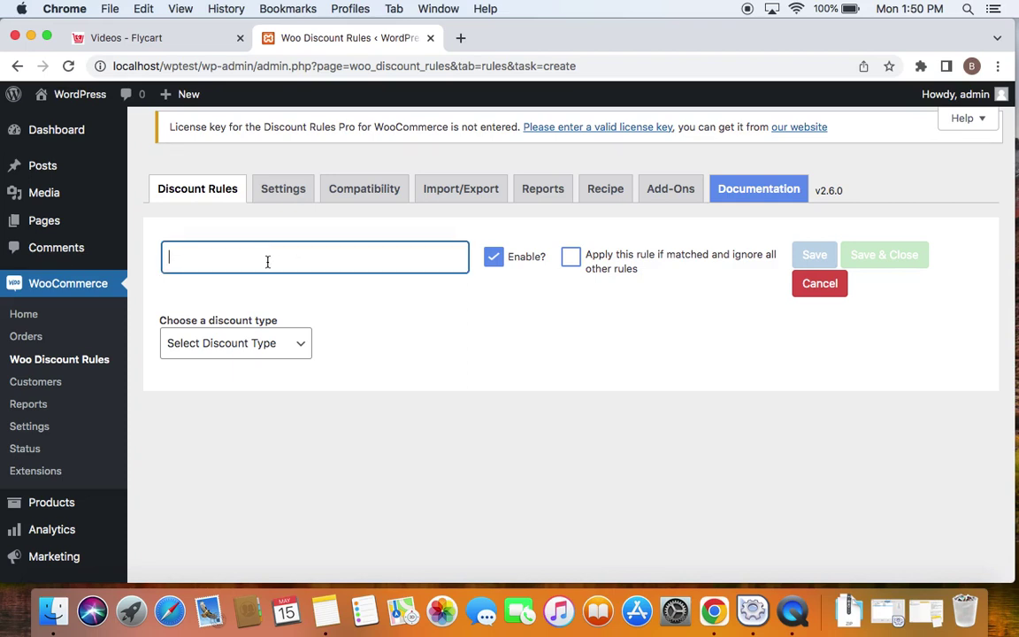
text(Buy "Sunglasses" Get "Cap)
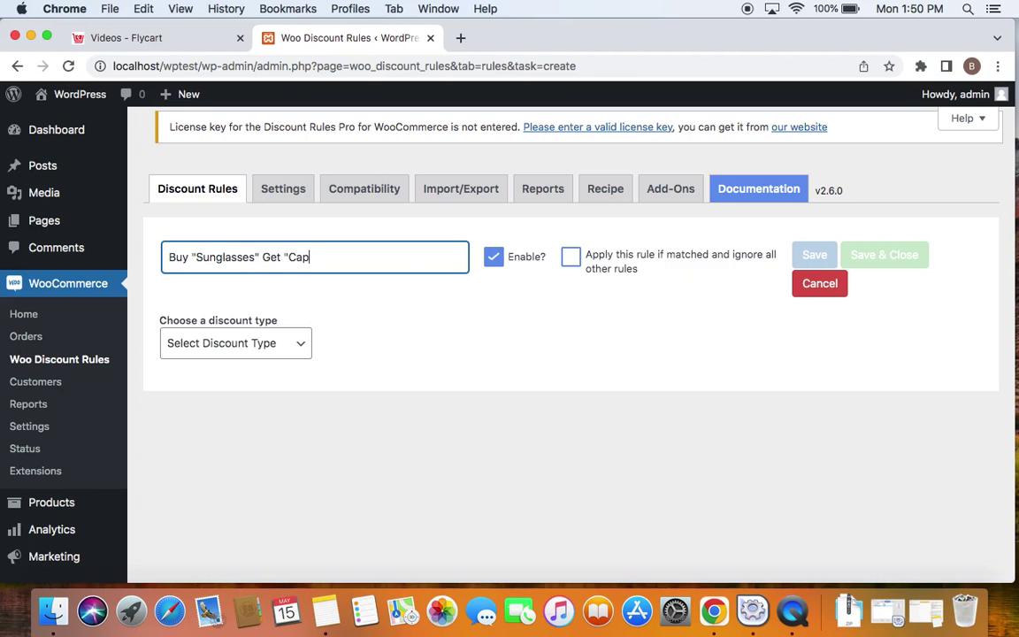
text(" for free)
click(353, 365)
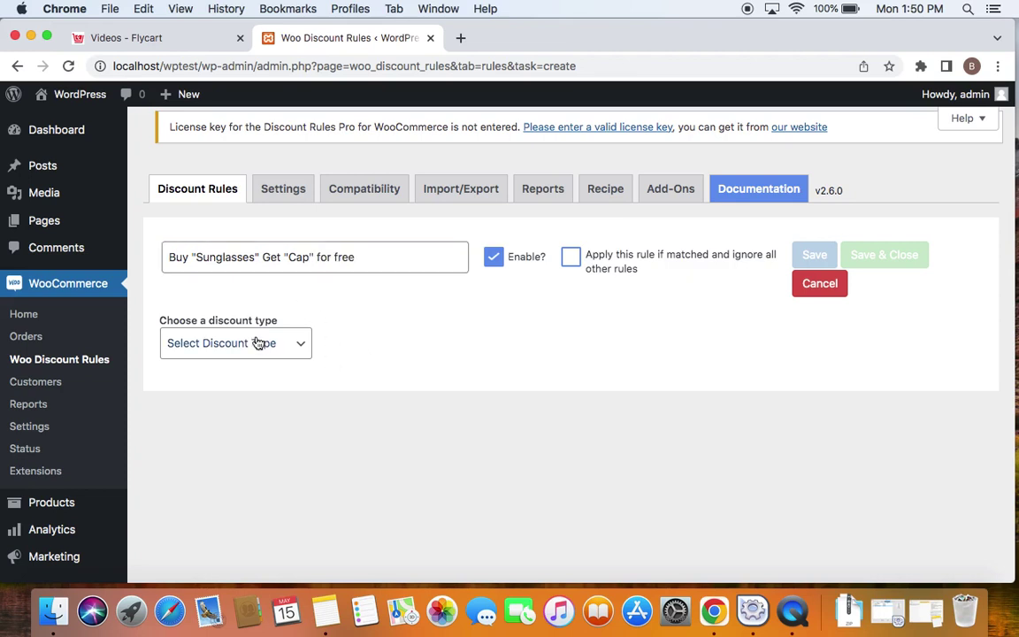
click(301, 348)
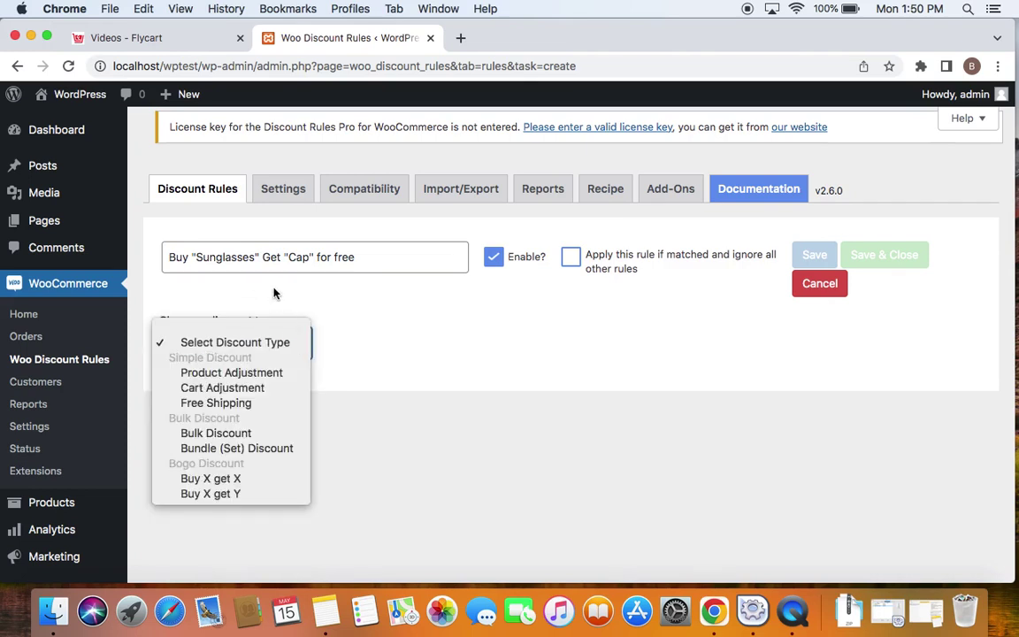
click(231, 499)
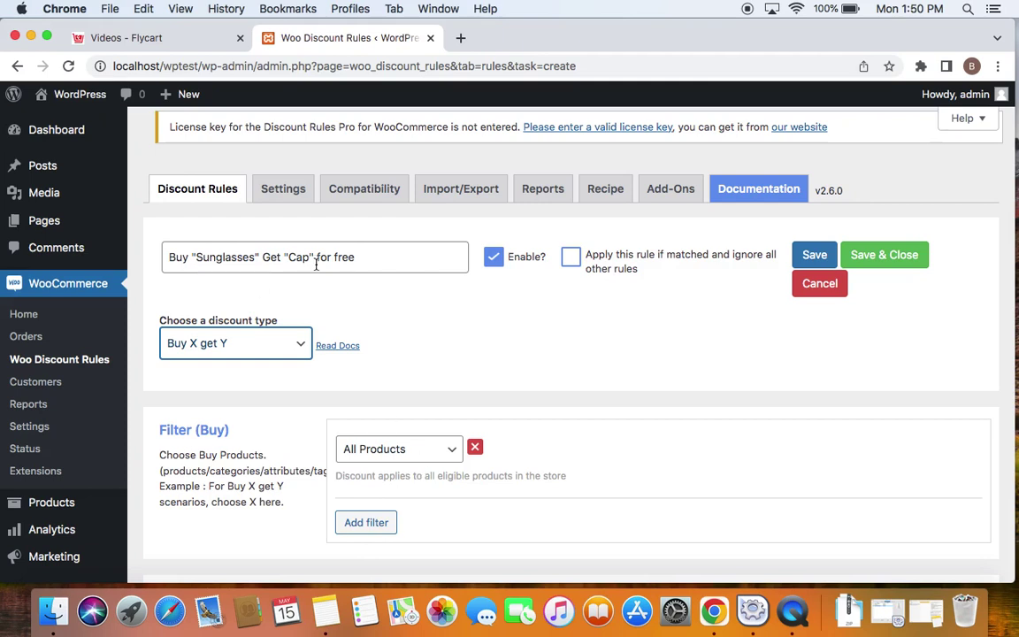
Step: Set the Buy filter to Products, In List, with #19 Sunglasses found by searching 'sung'
click(453, 450)
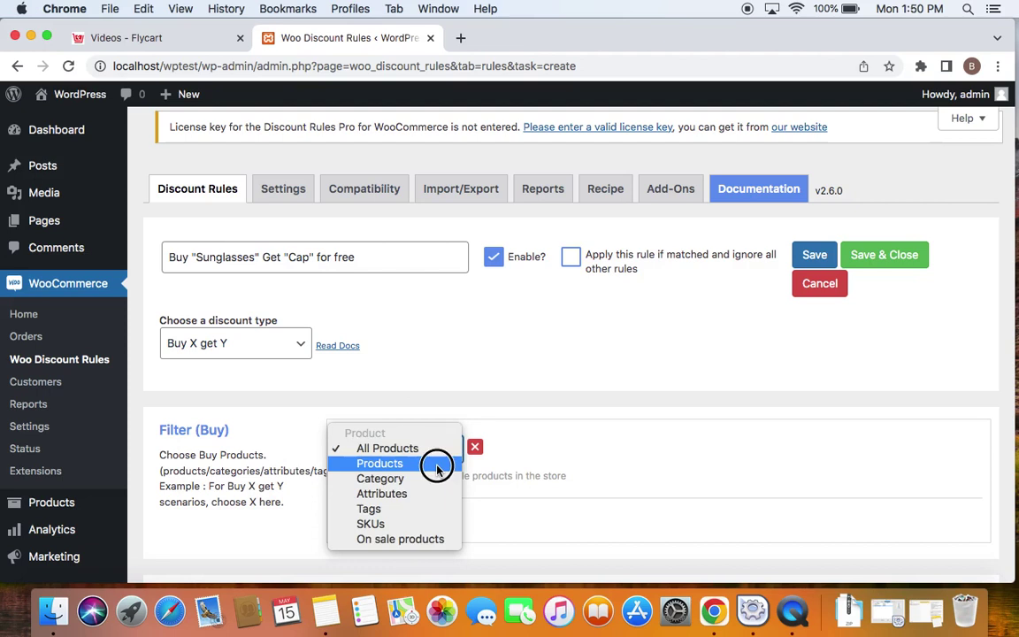
click(436, 467)
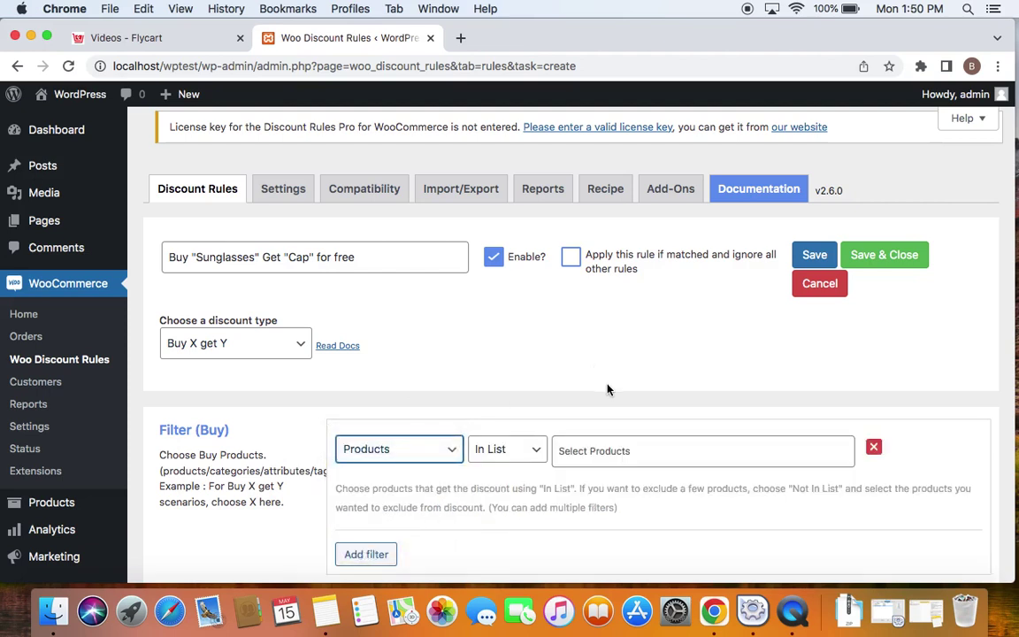
click(616, 453)
text(sung)
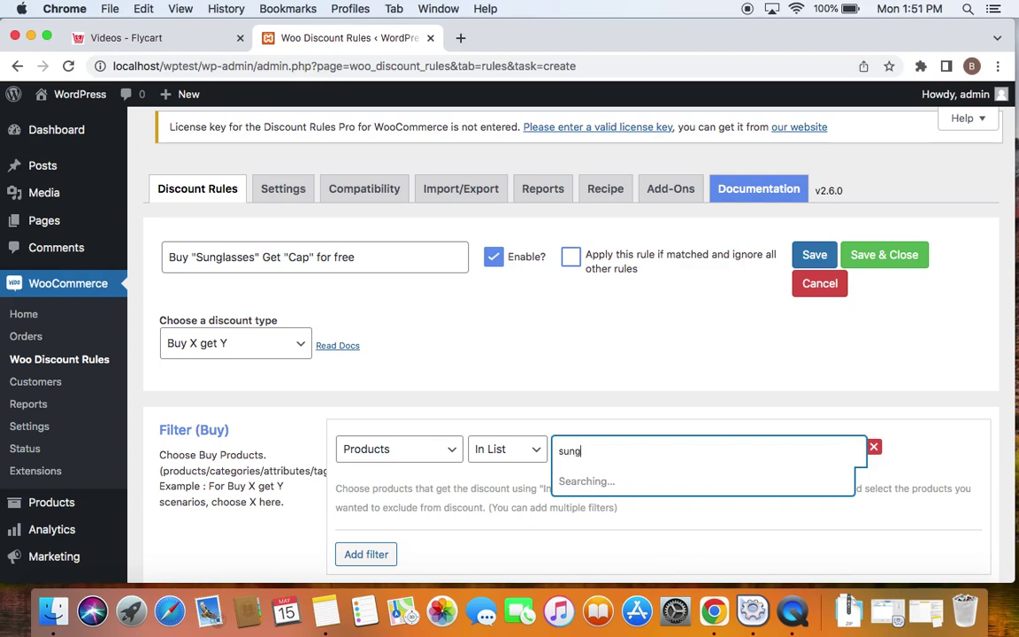
click(650, 483)
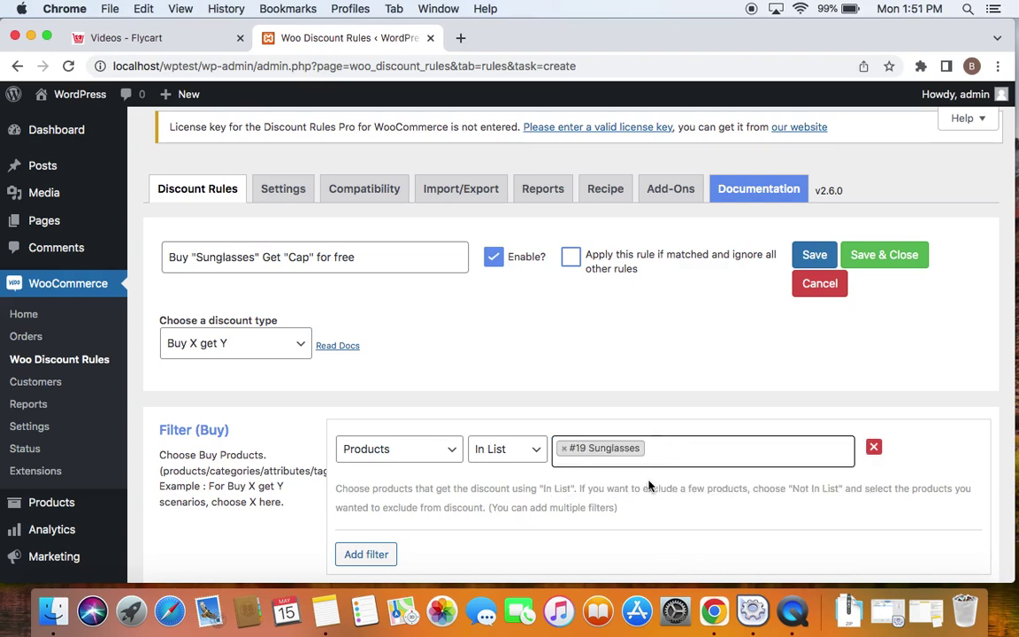
scroll(500, 429, down, 1)
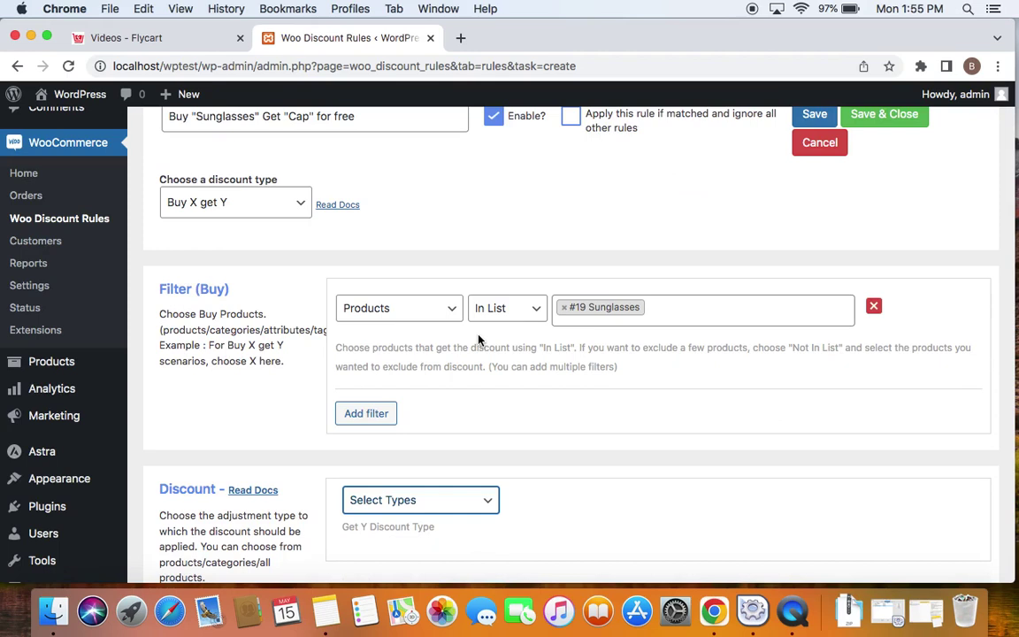
Step: Choose Buy X Get Y - Products, showing buy quantity 1–1, Free, and get quantity 1
click(489, 503)
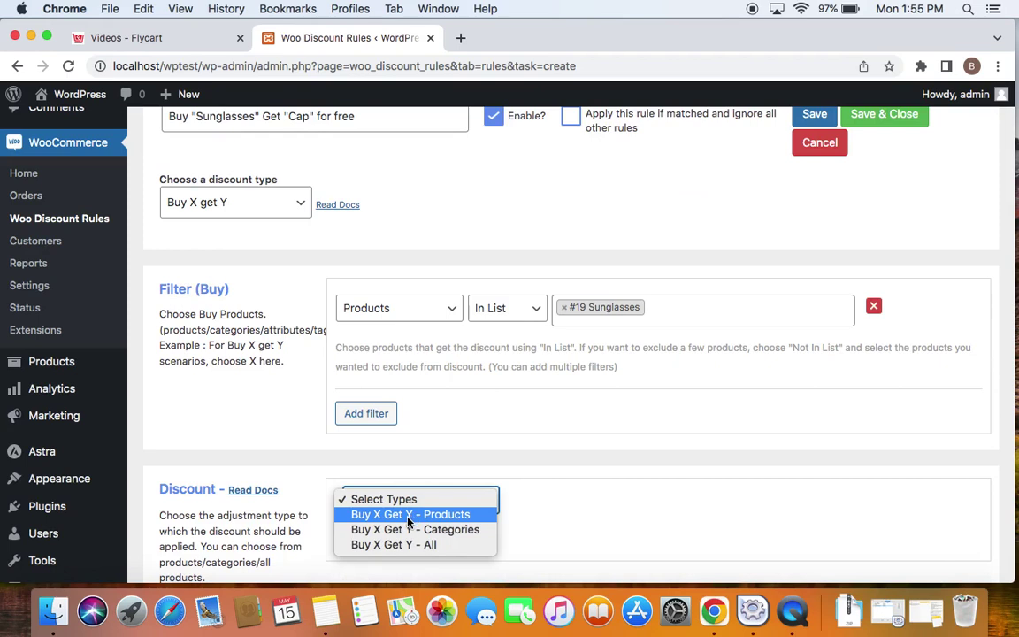
click(411, 515)
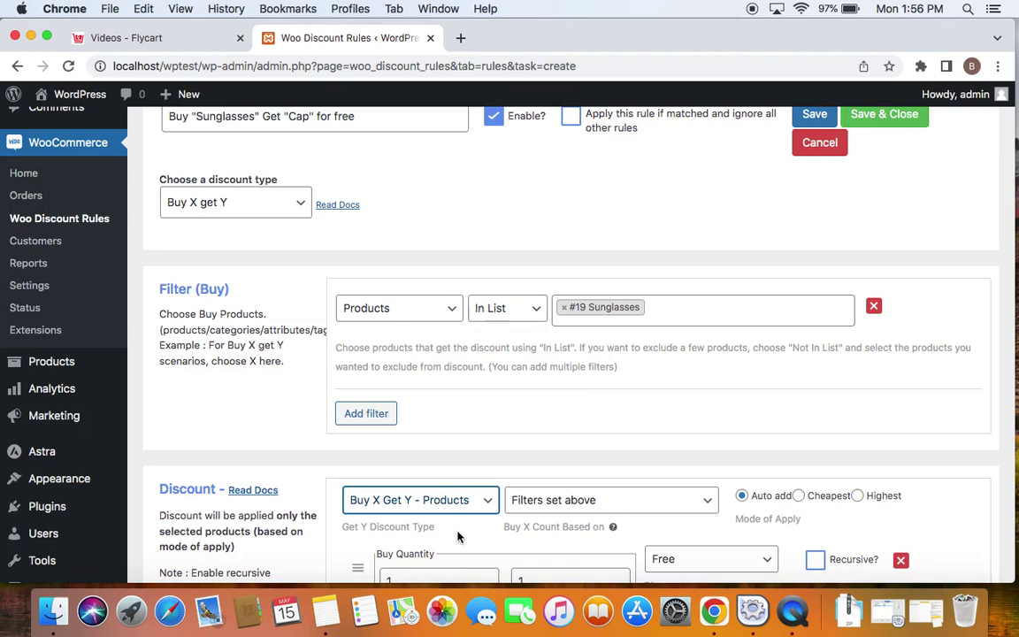
scroll(456, 531, down, 1)
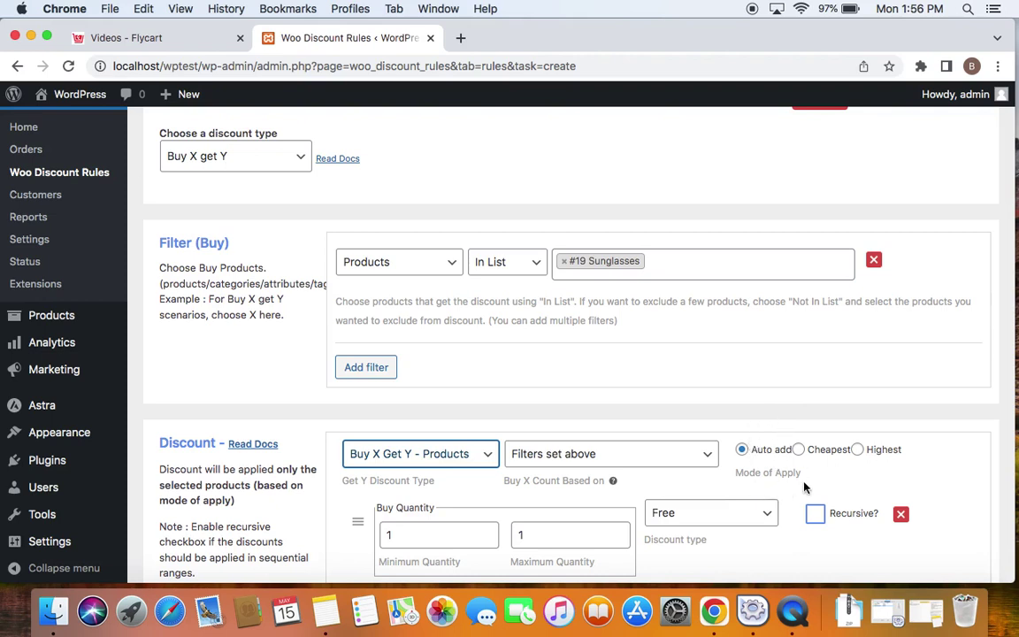
scroll(748, 463, down, 2)
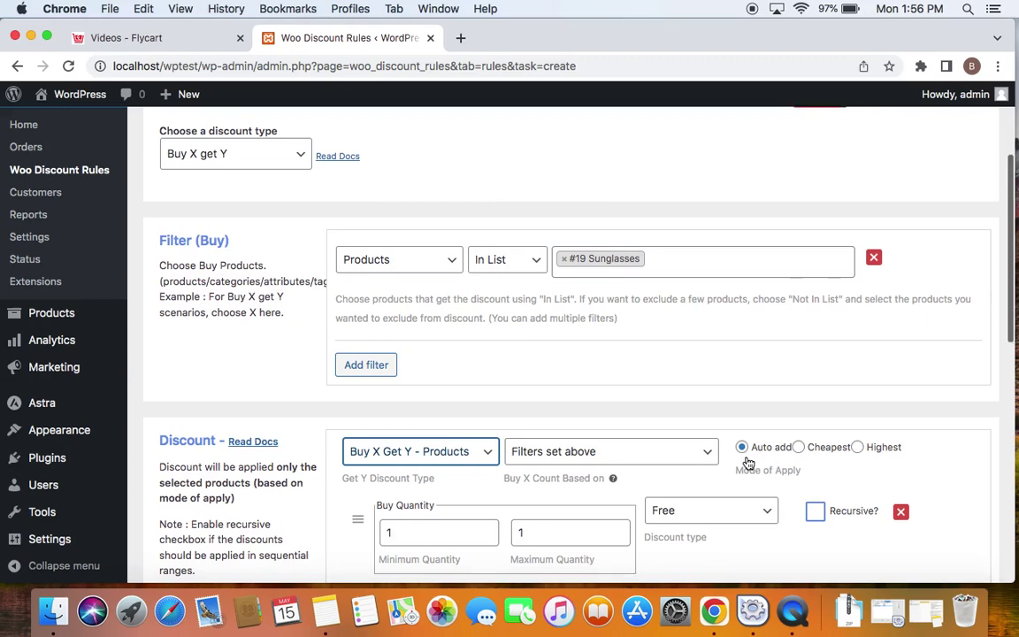
scroll(748, 462, up, 2)
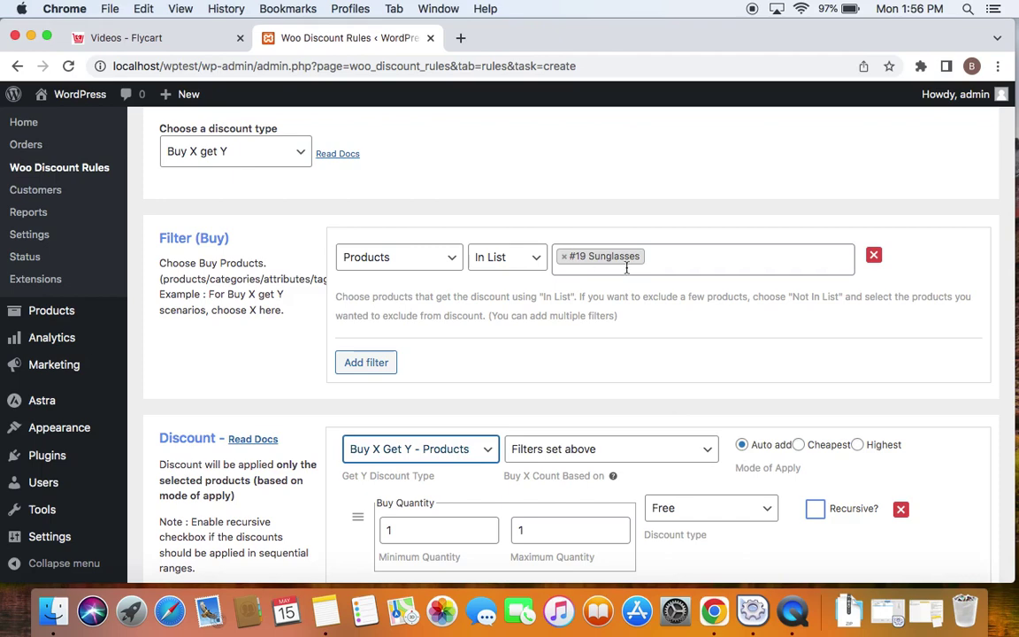
scroll(673, 401, down, 2)
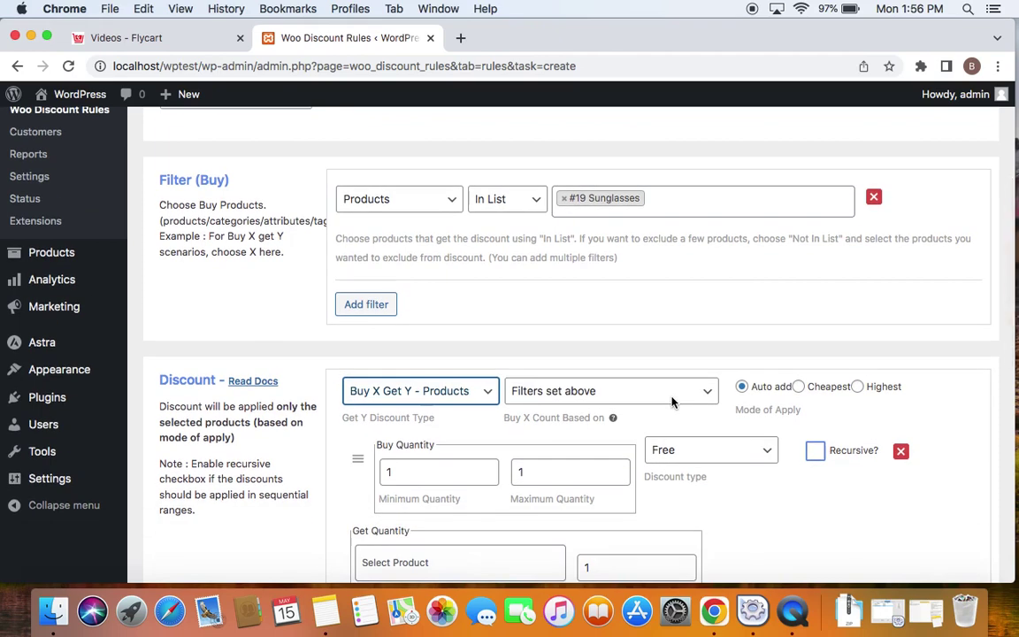
scroll(672, 401, up, 1)
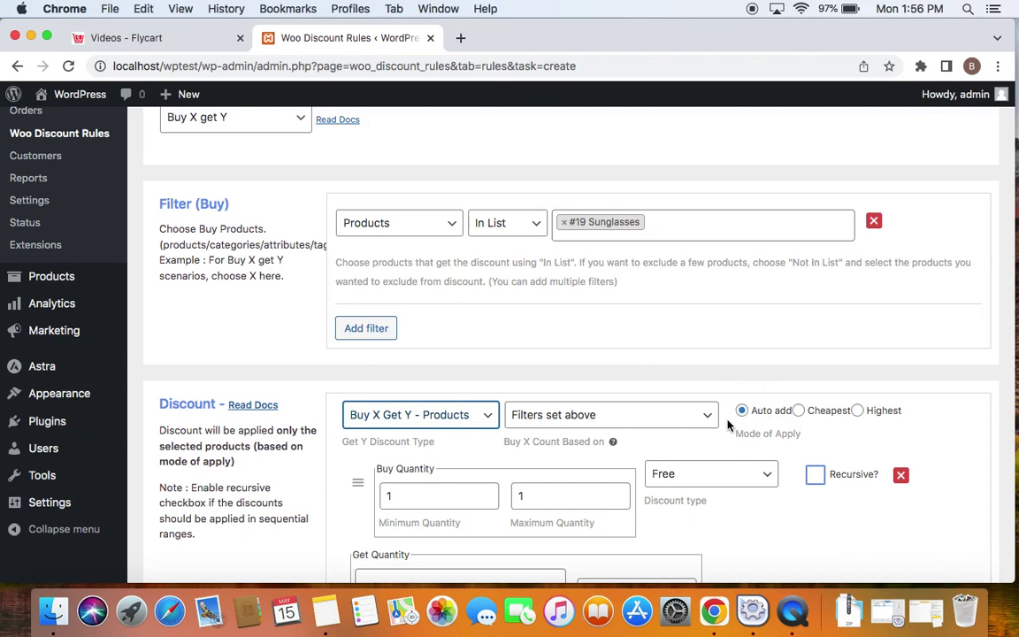
scroll(571, 429, down, 3)
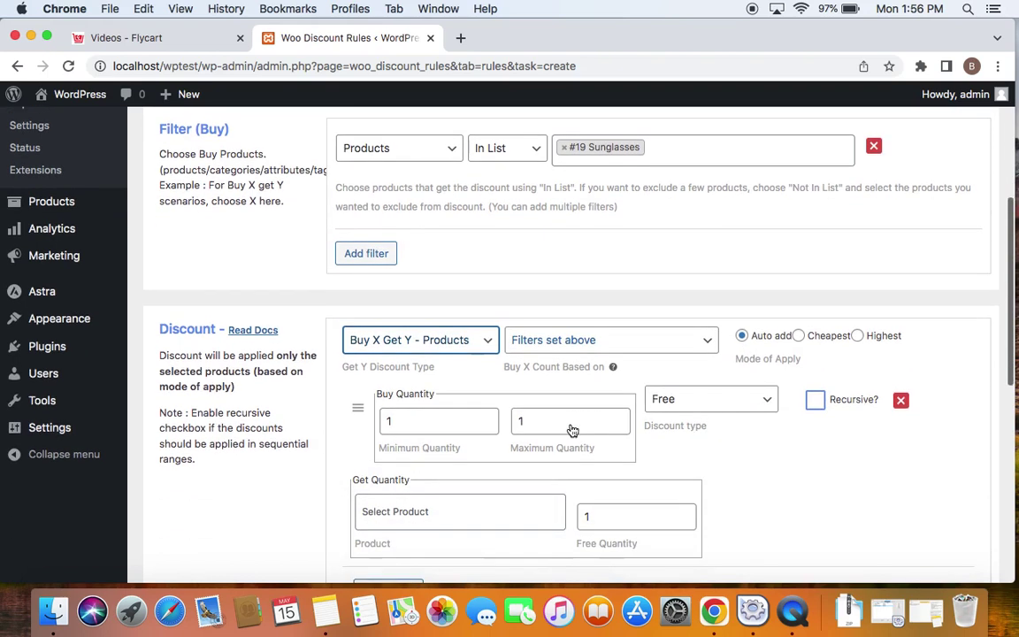
Step: Set the minimum buy quantity to 1 and clear the maximum buy quantity limit
click(440, 422)
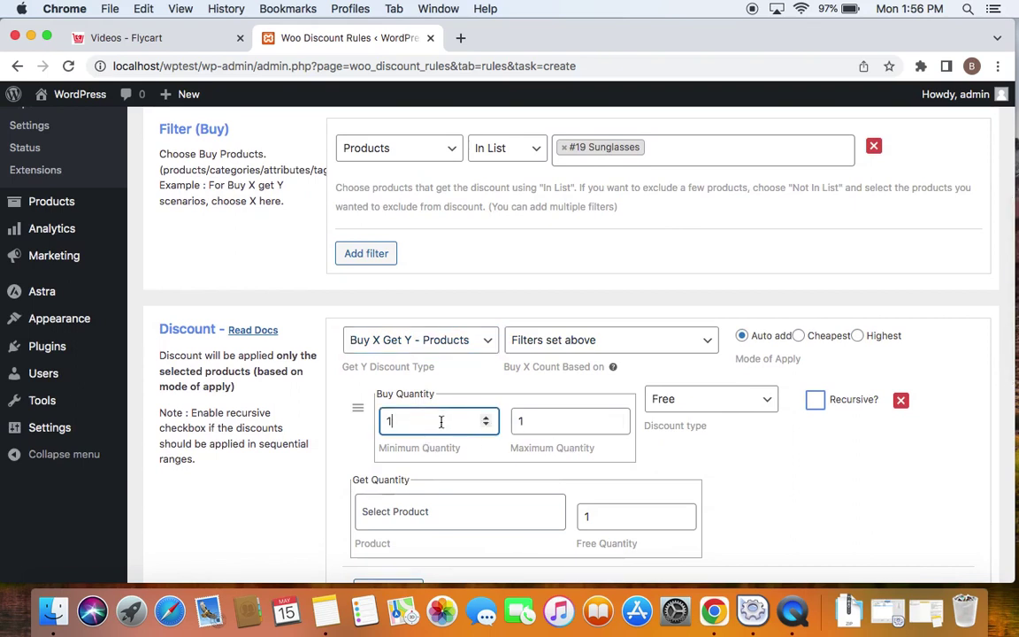
scroll(441, 422, up, 3)
key(BackSpace)
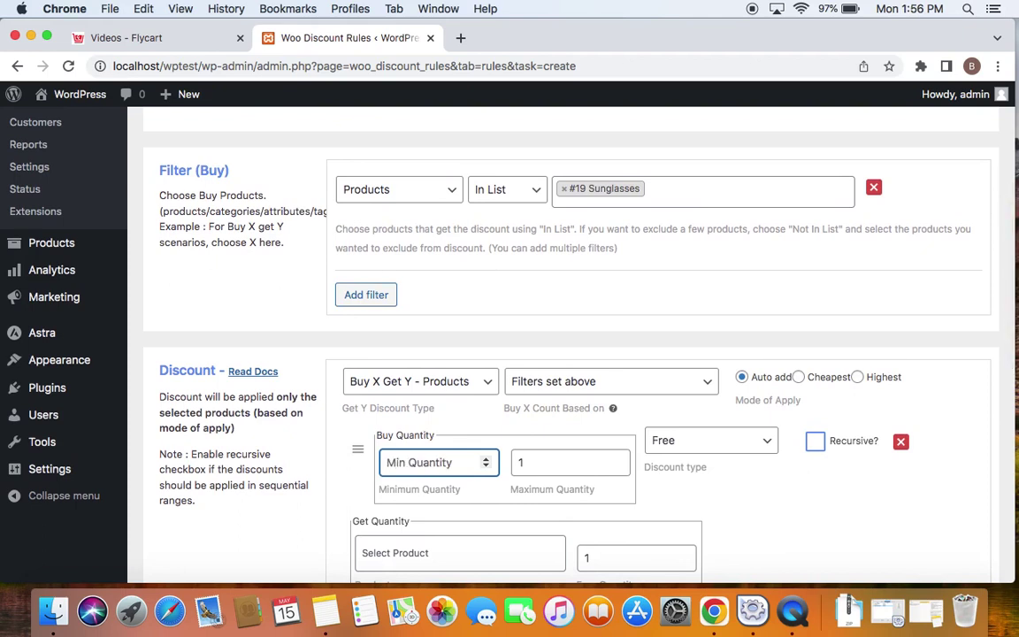
text(1)
click(553, 468)
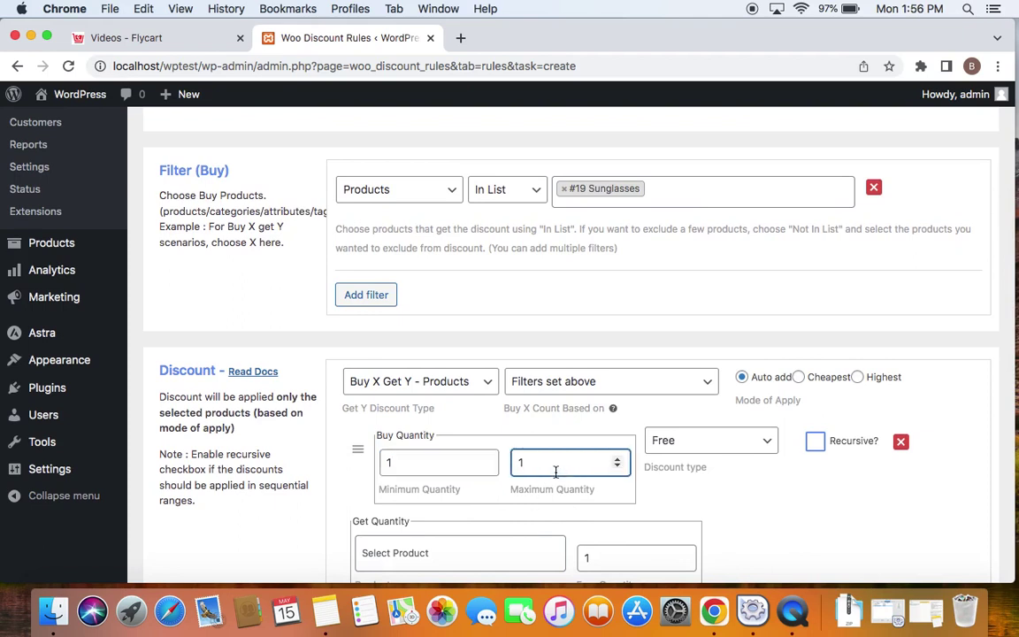
key(BackSpace)
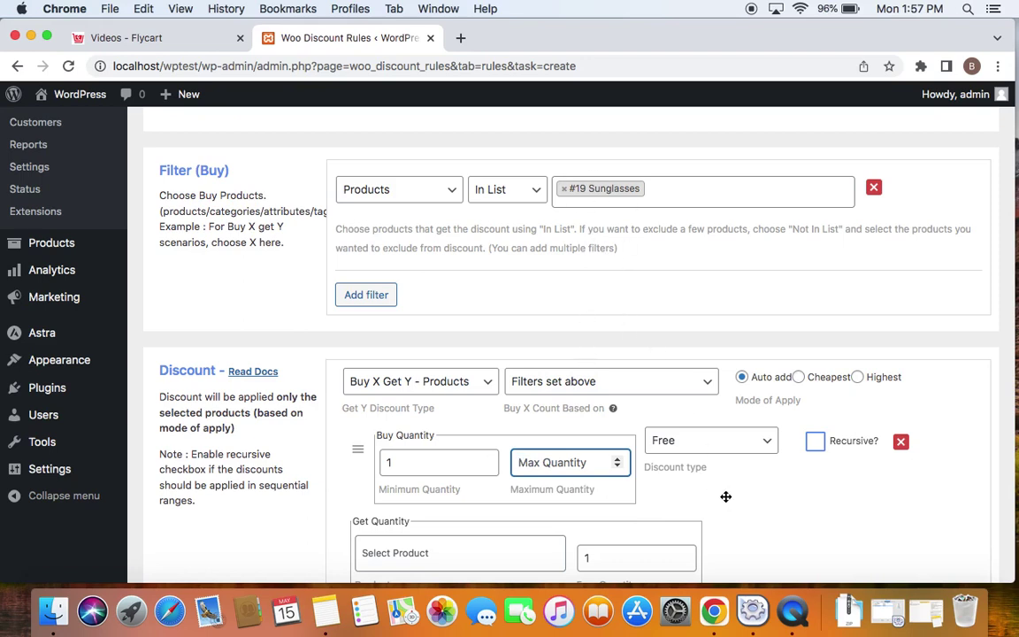
Step: Keep the reward Free and pick #18 Cap, searched as 'ca', as the free product
click(768, 441)
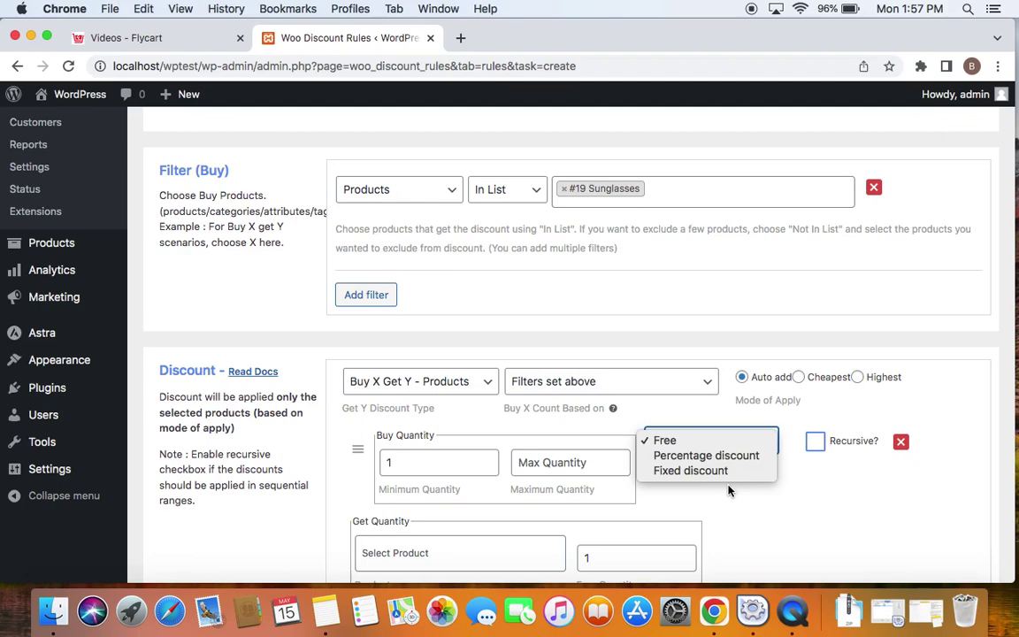
click(694, 440)
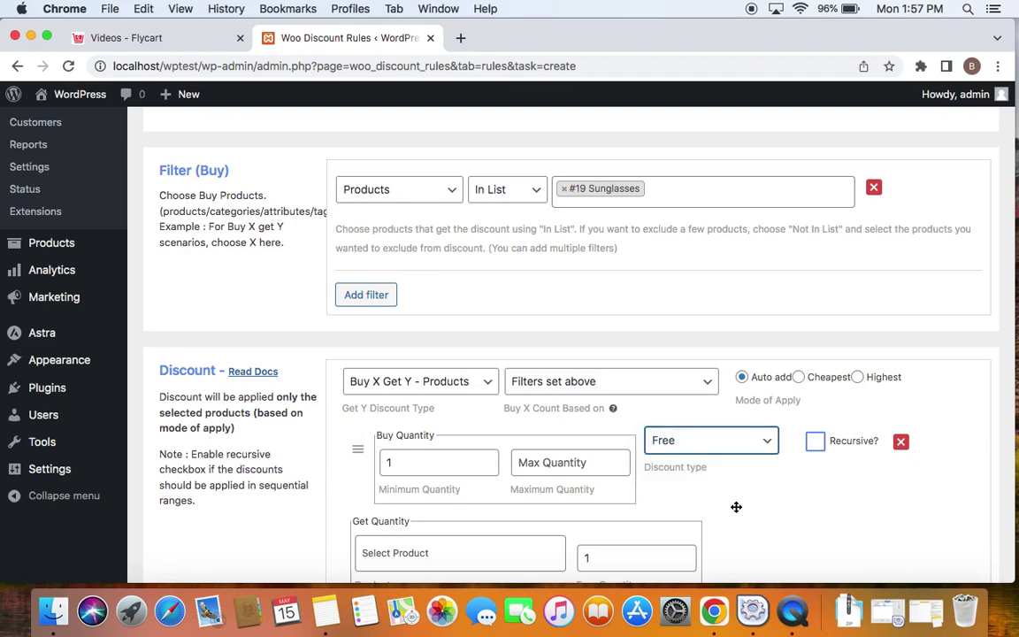
scroll(734, 505, down, 1)
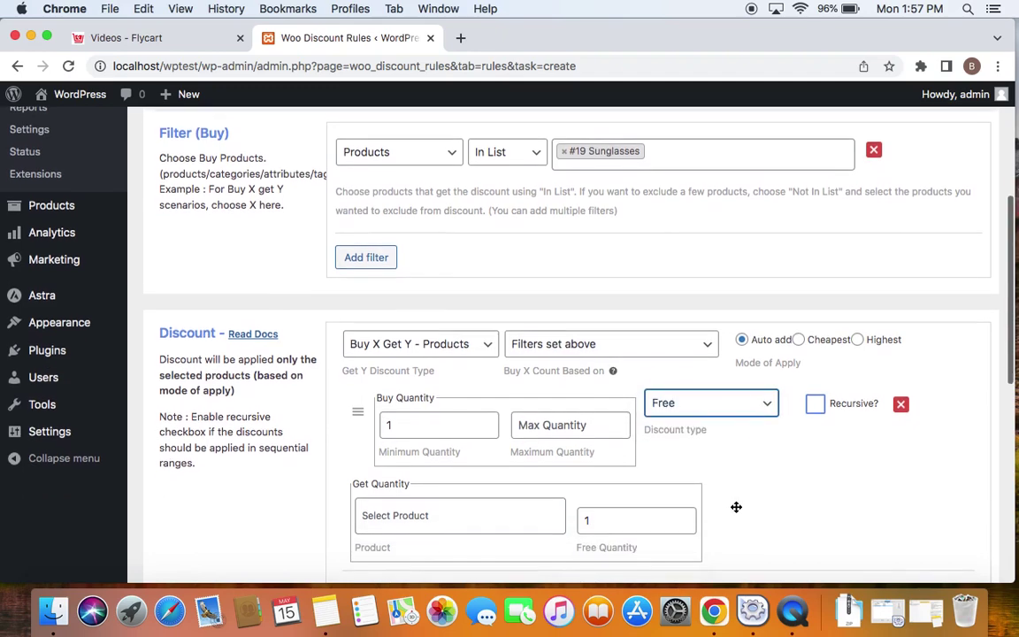
click(457, 518)
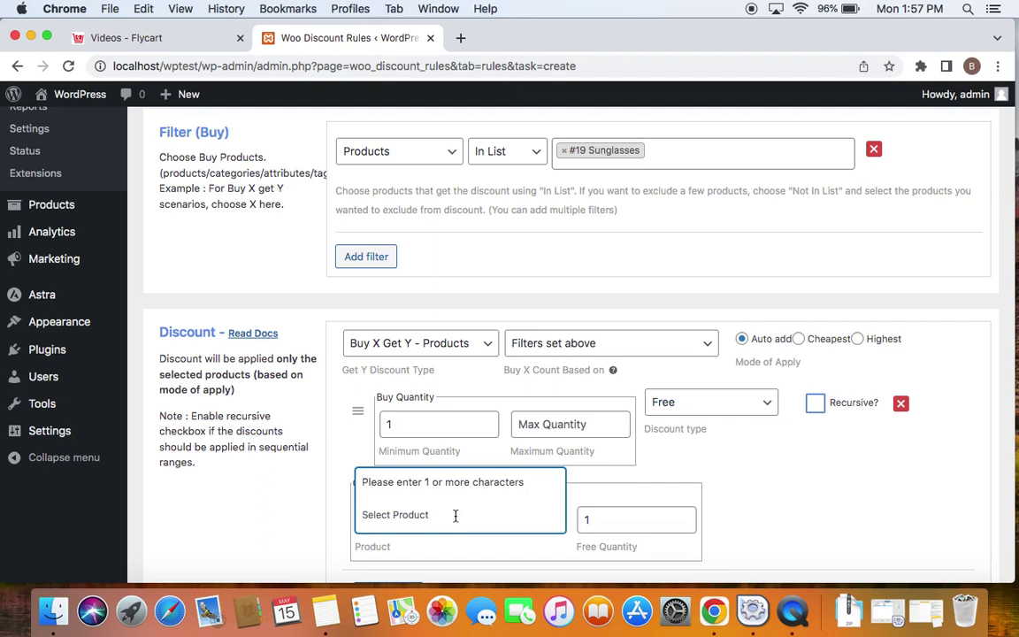
text(cap)
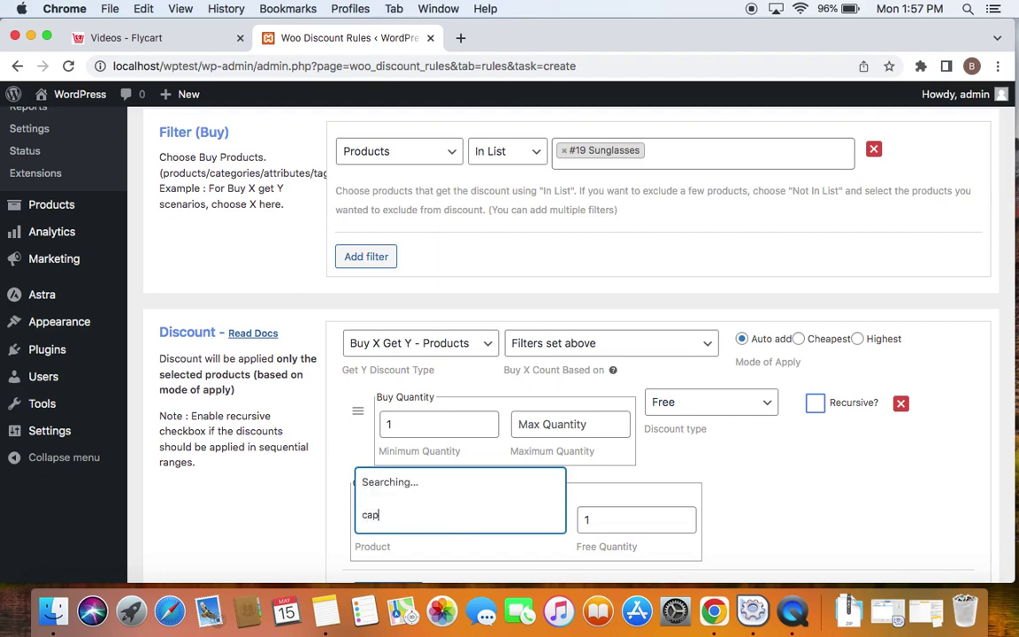
click(486, 484)
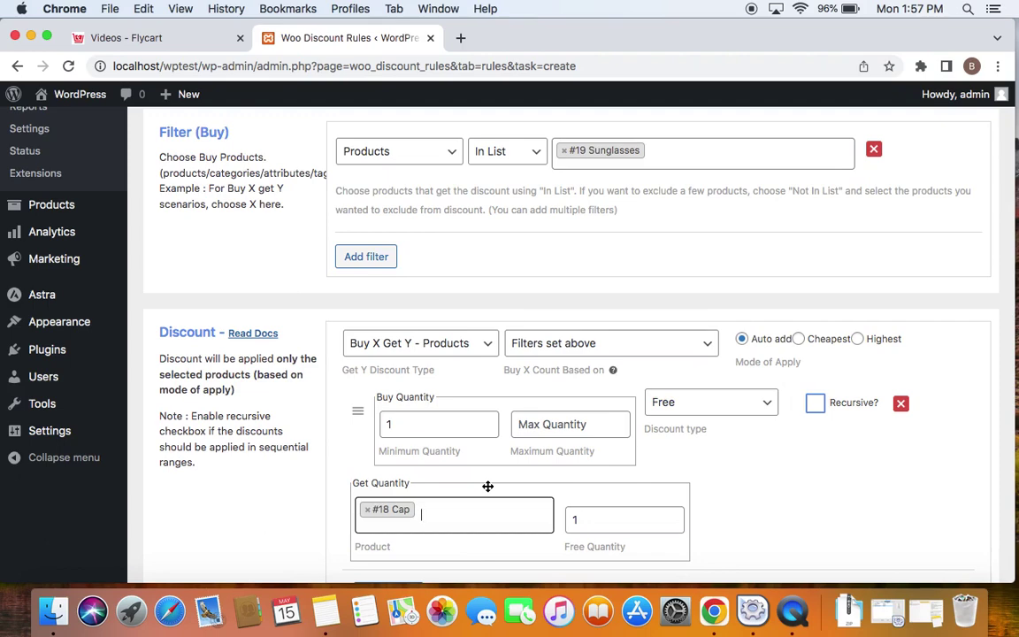
scroll(488, 486, down, 2)
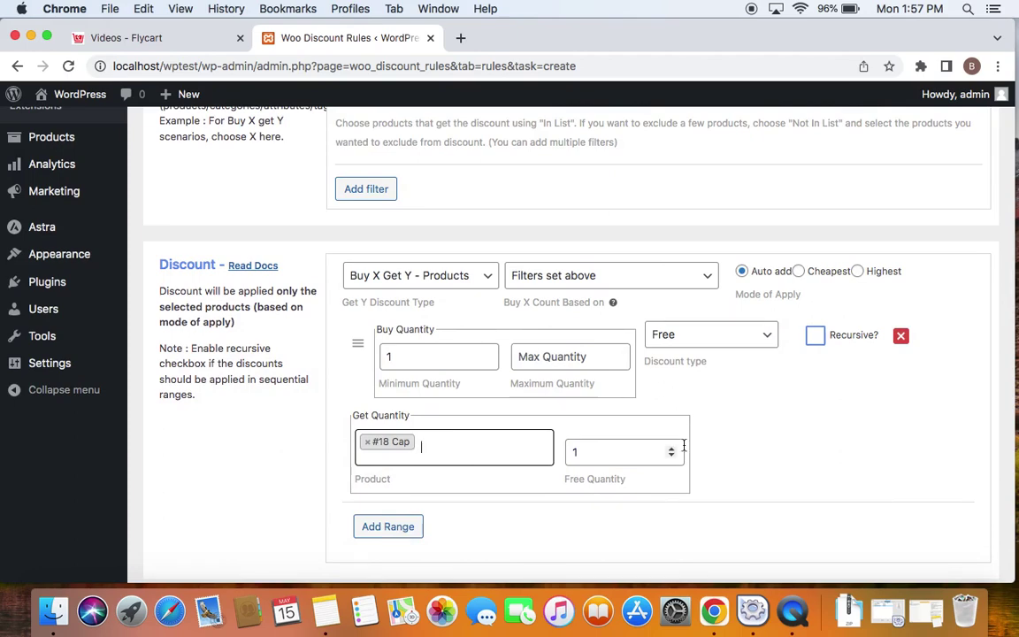
scroll(683, 445, up, 3)
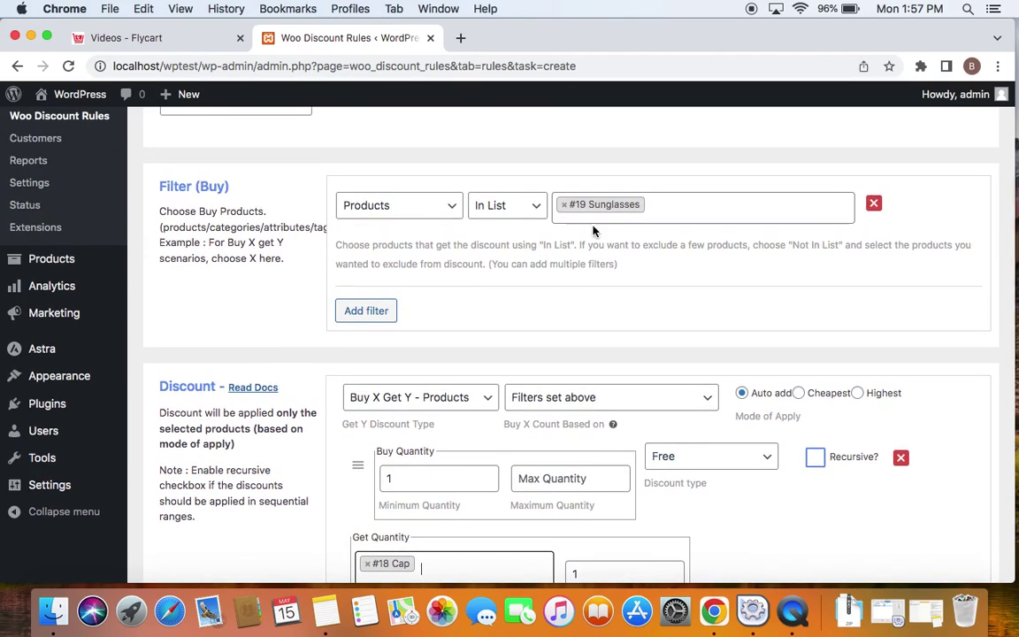
scroll(593, 230, down, 3)
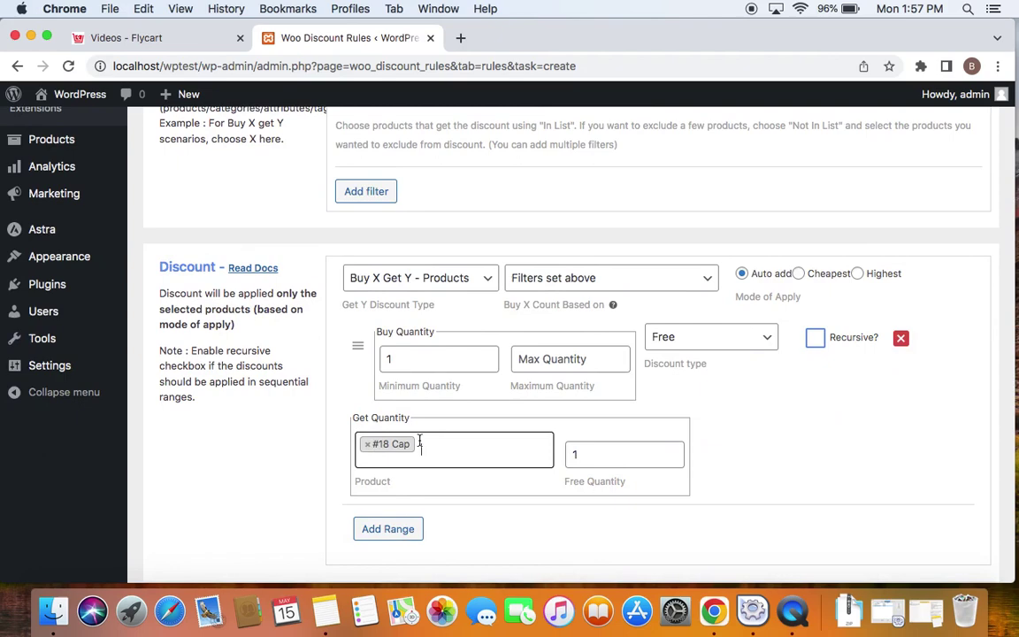
scroll(510, 478, up, 2)
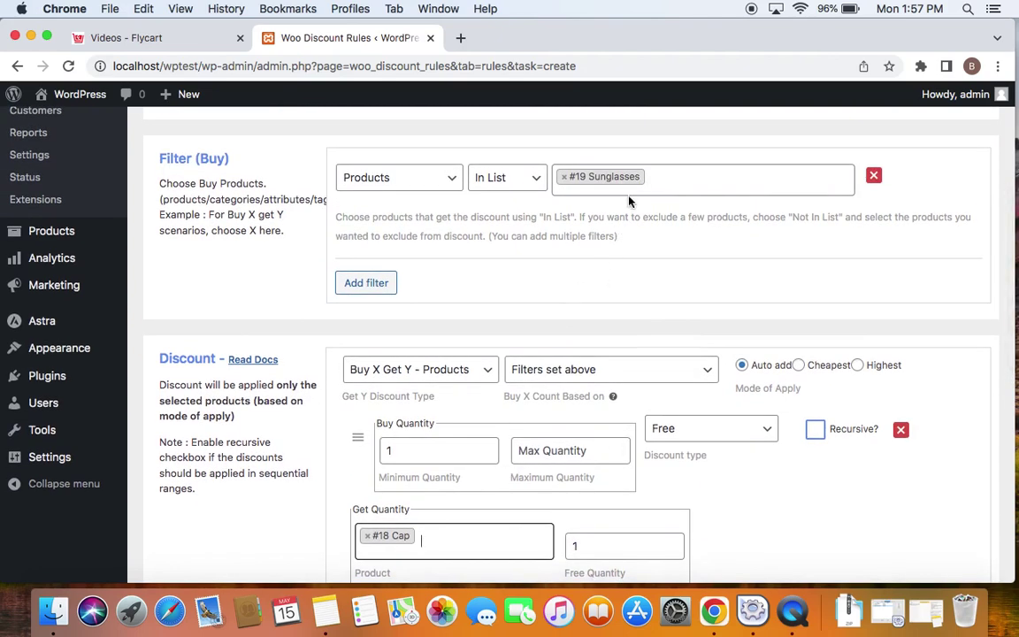
scroll(660, 254, down, 1)
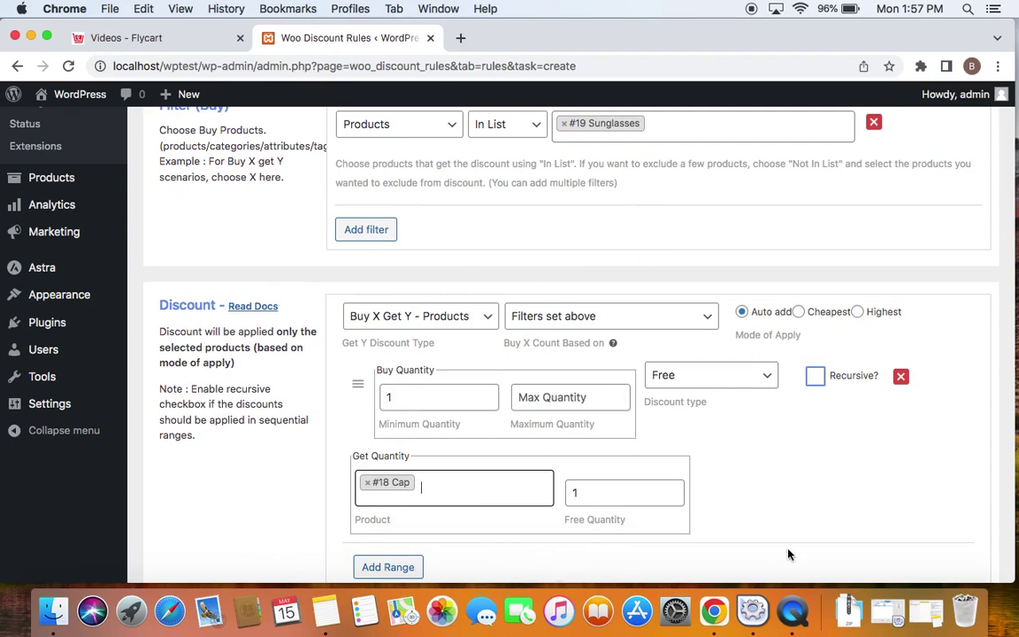
Step: Tick Recursive? in the discount range so a free Cap repeats per Sunglasses bought
click(816, 377)
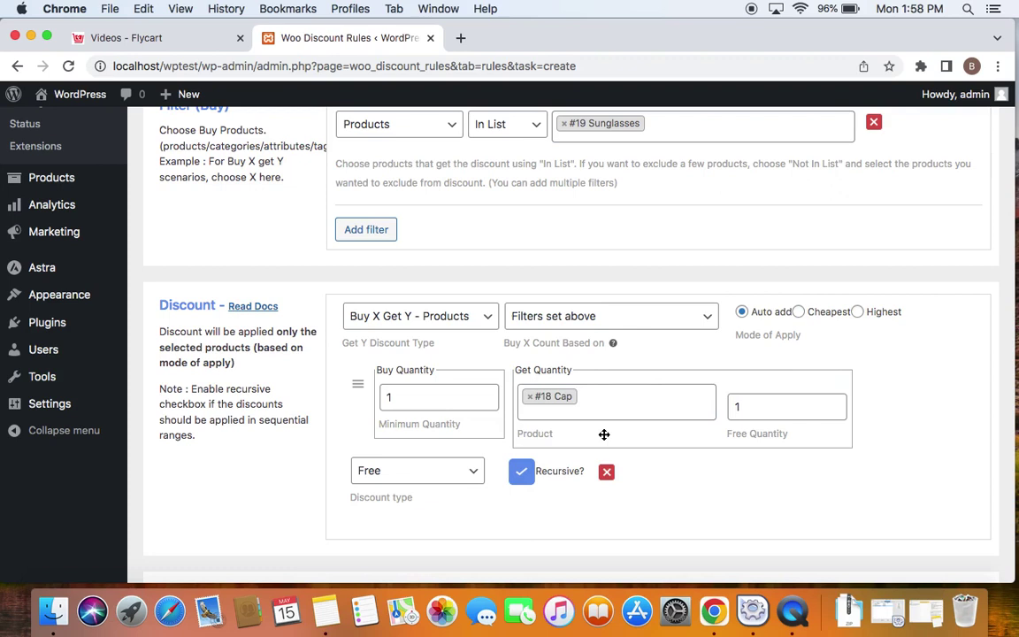
scroll(605, 435, up, 1)
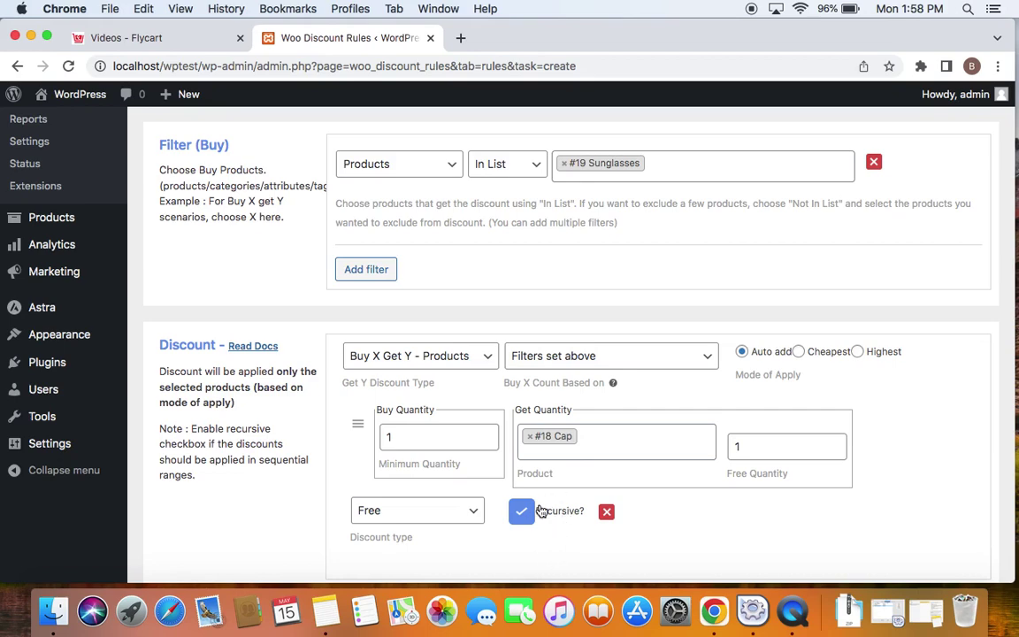
scroll(544, 526, down, 2)
scroll(543, 527, up, 3)
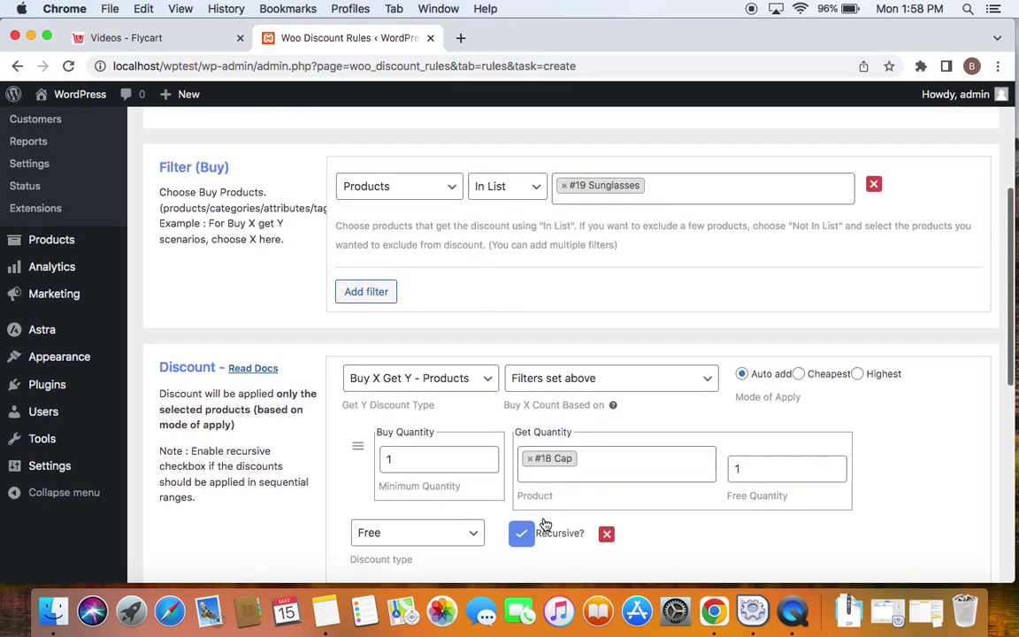
scroll(542, 519, up, 5)
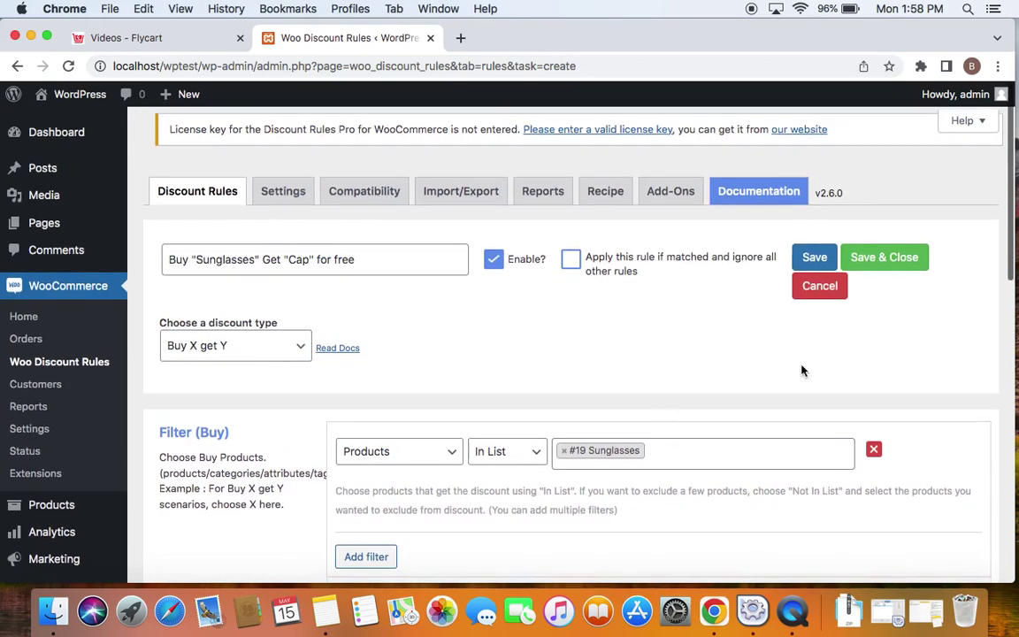
Step: Save the rule and open the shop site in a new tab
click(805, 263)
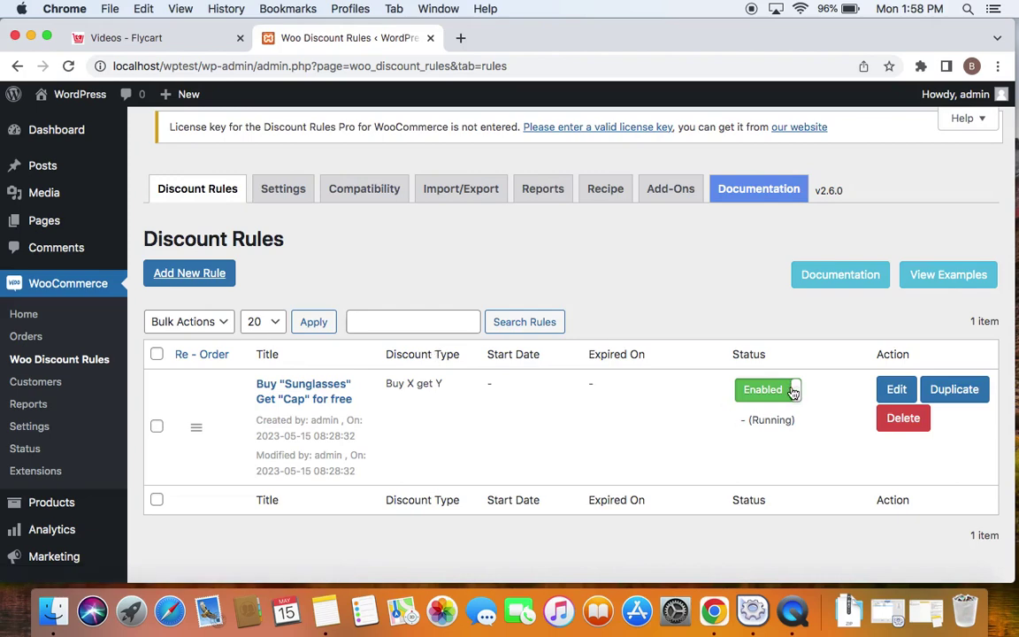
right_click(84, 95)
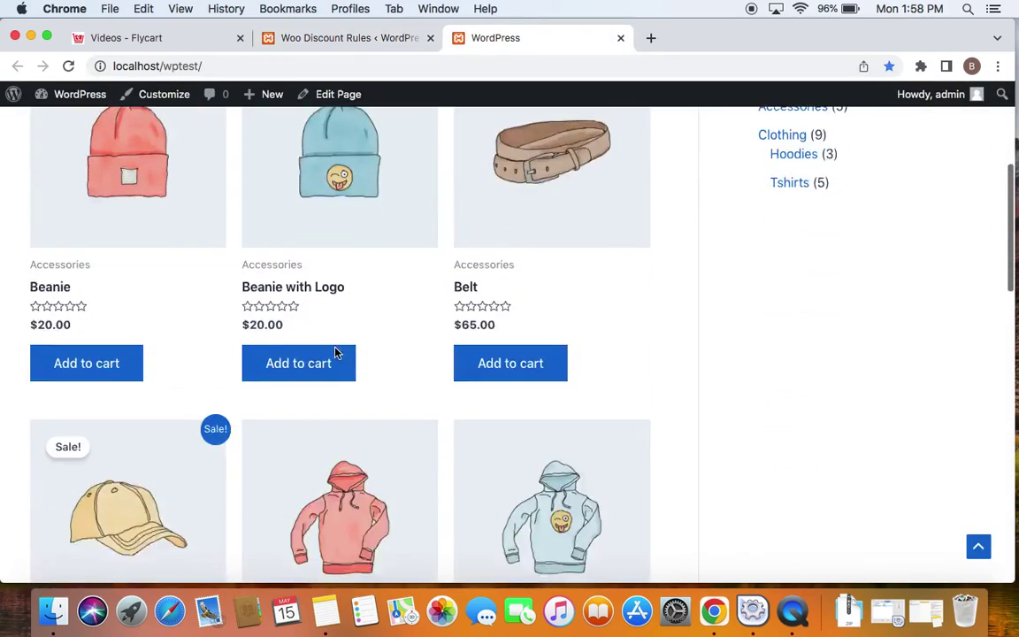
scroll(335, 352, down, 10)
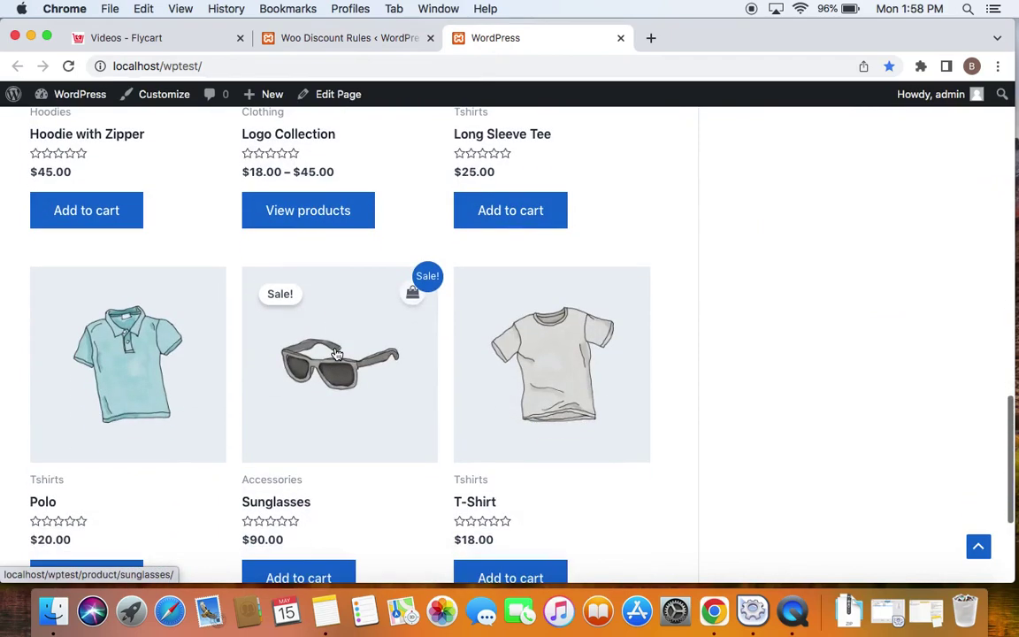
Step: Add Sunglasses to the cart and confirm it holds Sunglasses at $90.00 plus a free Cap
scroll(311, 421, up, 5)
scroll(312, 422, up, 3)
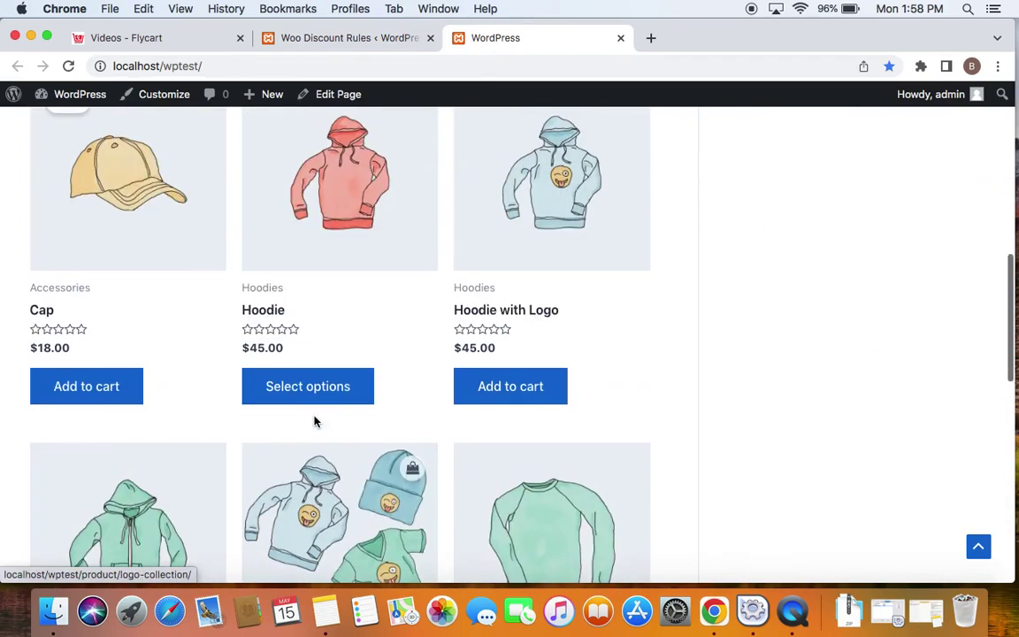
scroll(111, 213, up, 2)
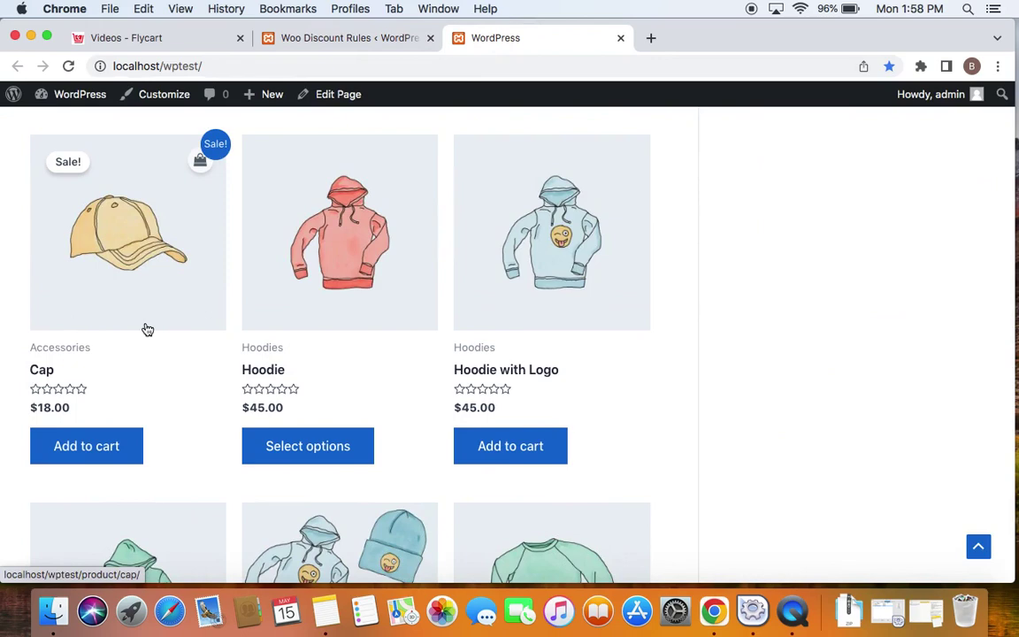
scroll(394, 339, down, 10)
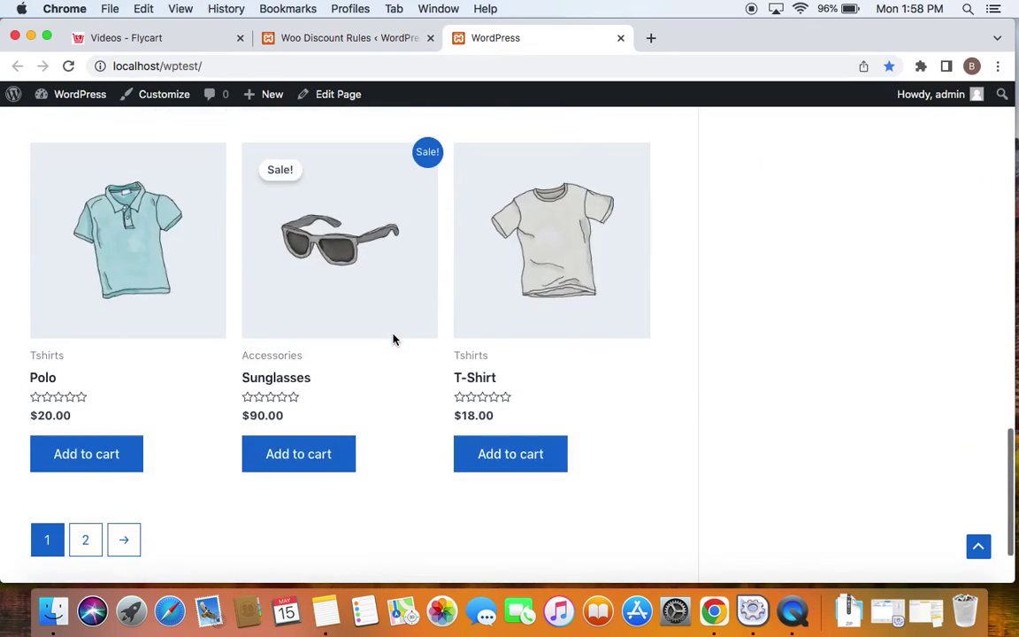
scroll(393, 339, down, 2)
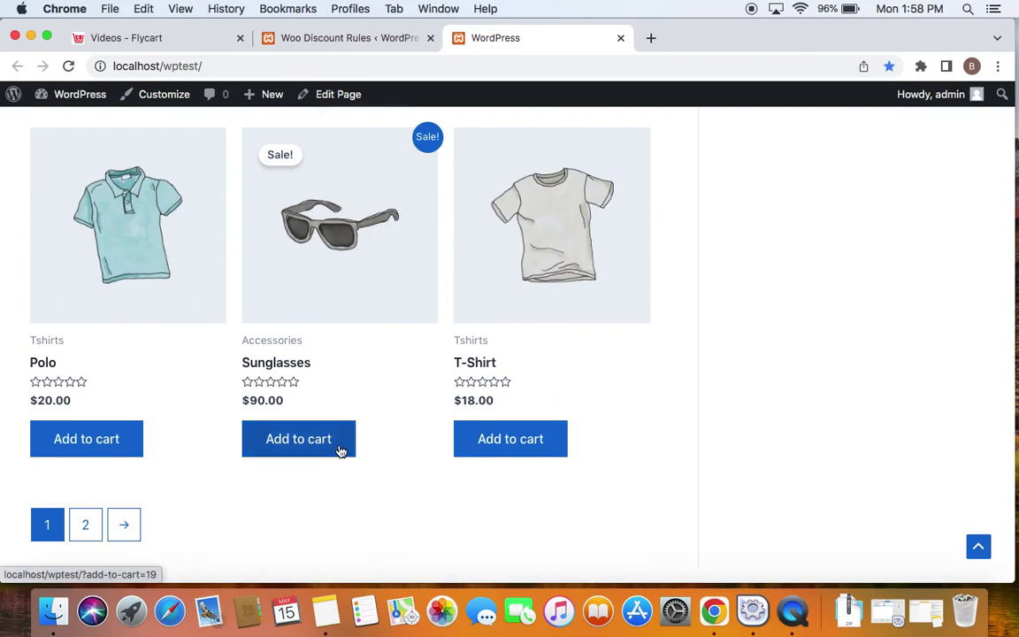
click(341, 453)
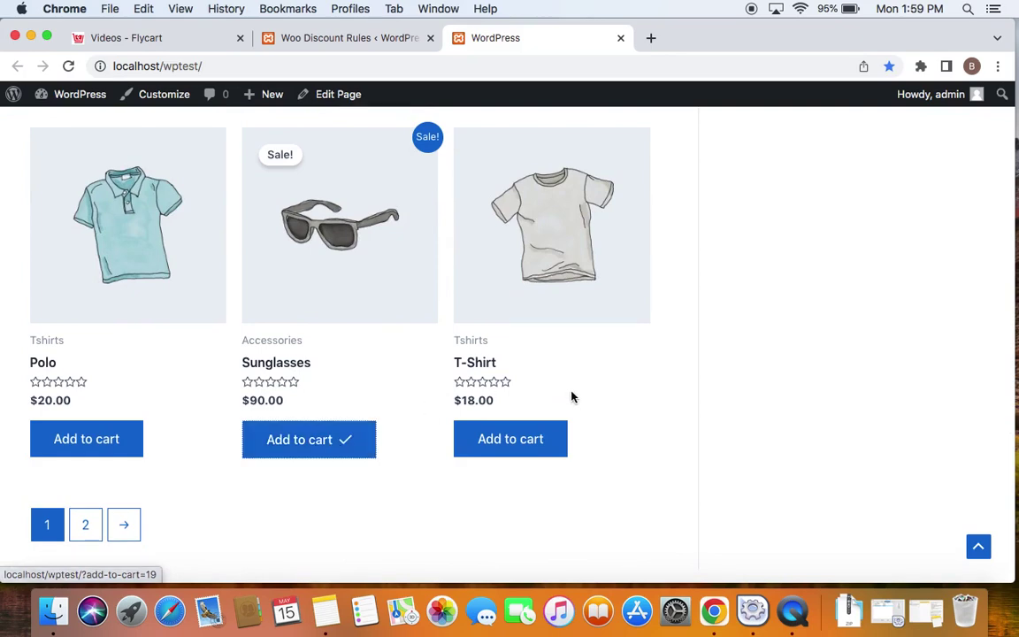
scroll(607, 394, up, 10)
click(847, 204)
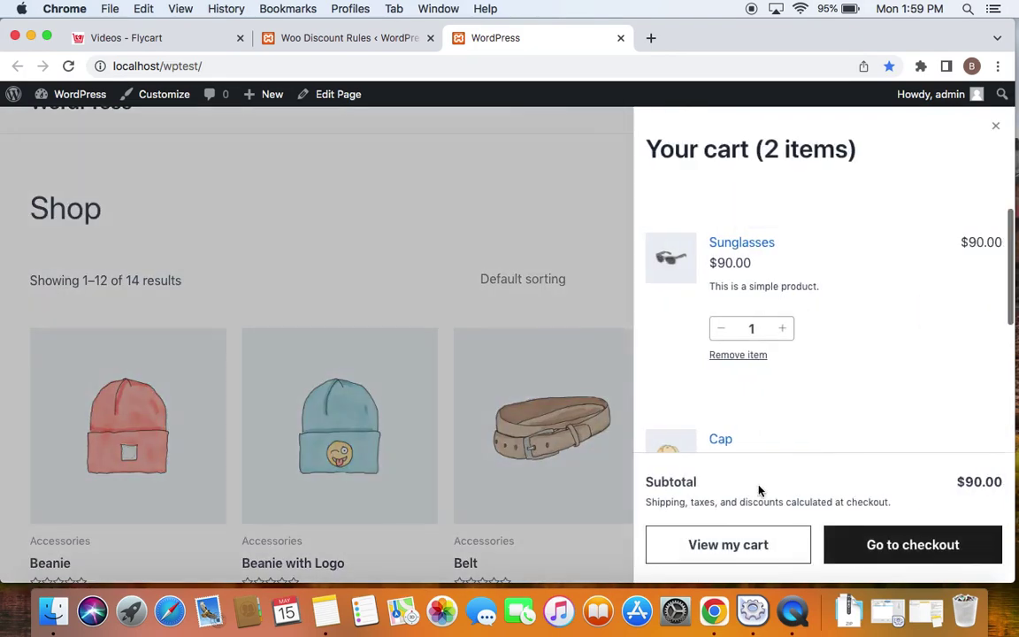
Step: Open the cart page and compare its free Cap line with the rule's discount settings
click(732, 541)
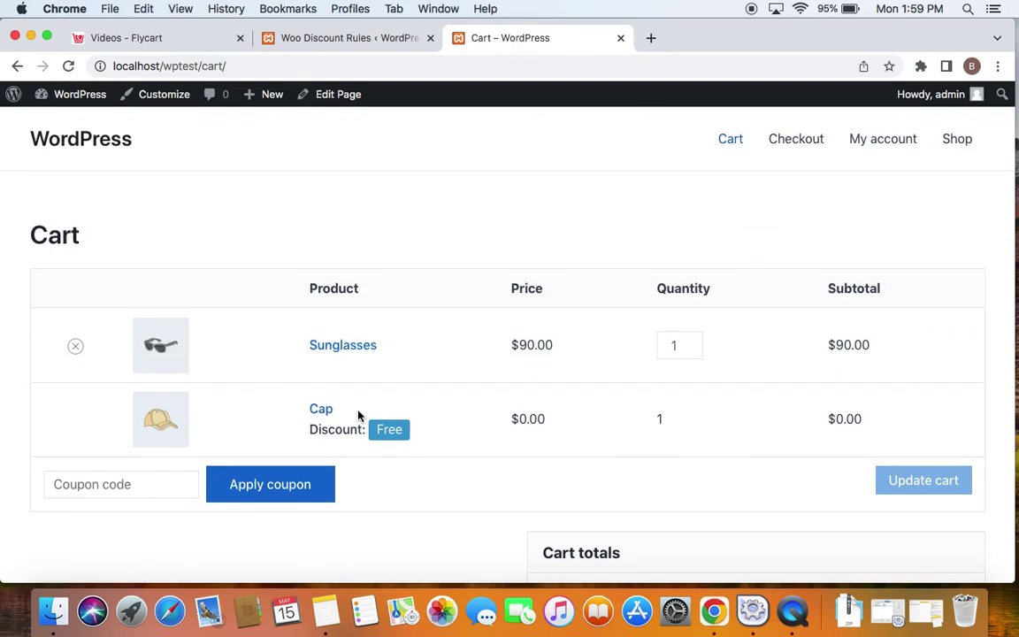
click(324, 38)
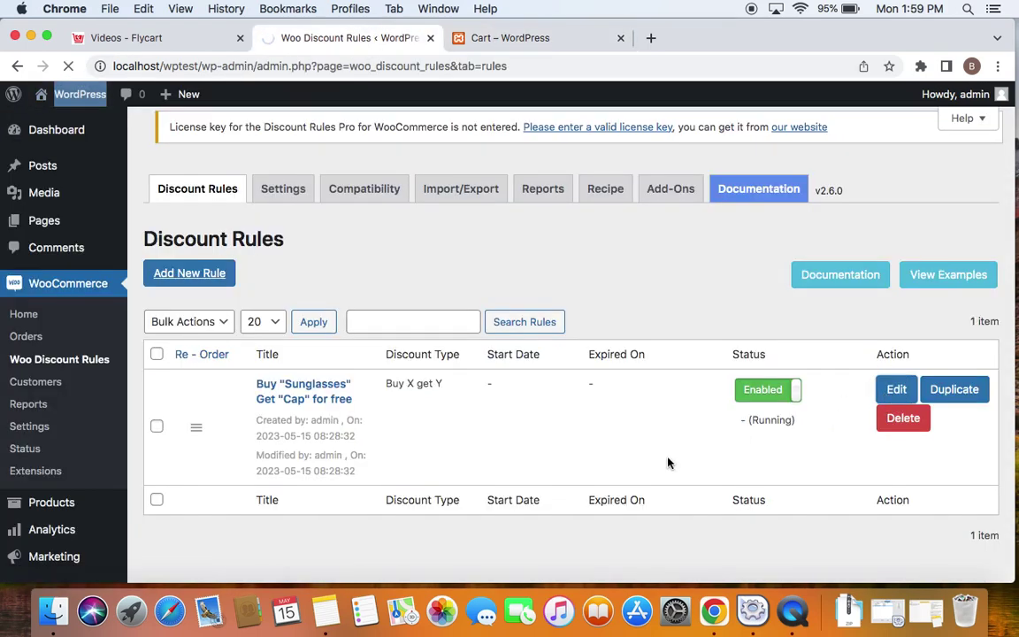
scroll(667, 464, down, 5)
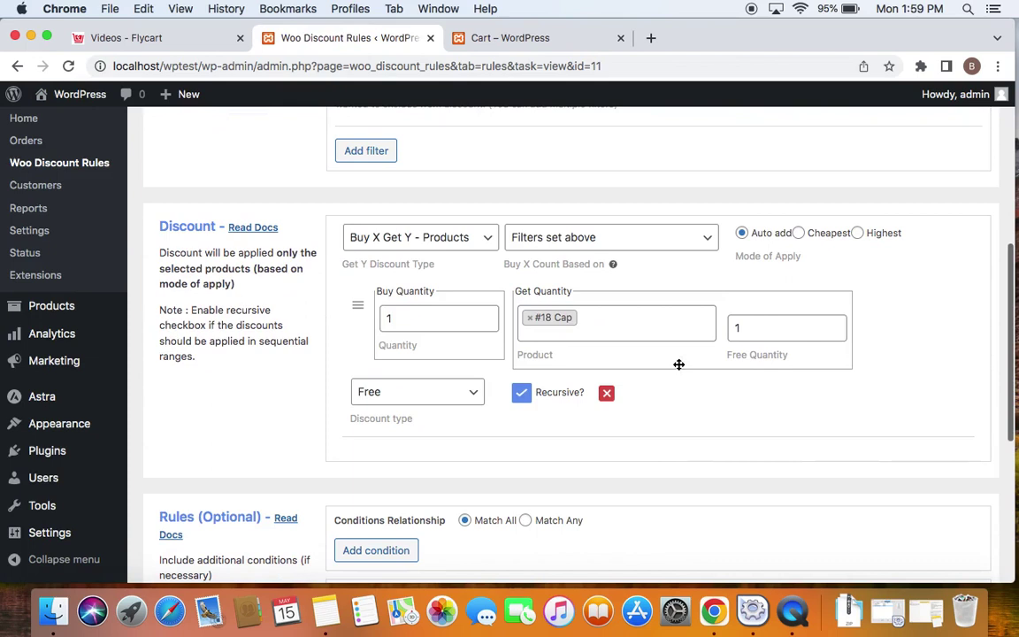
click(528, 39)
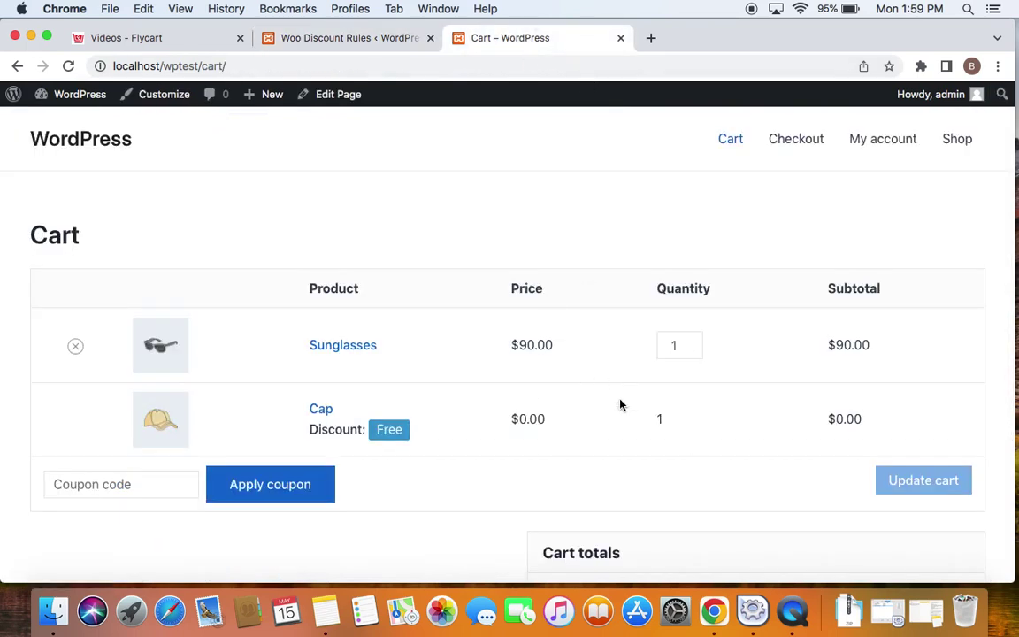
click(359, 40)
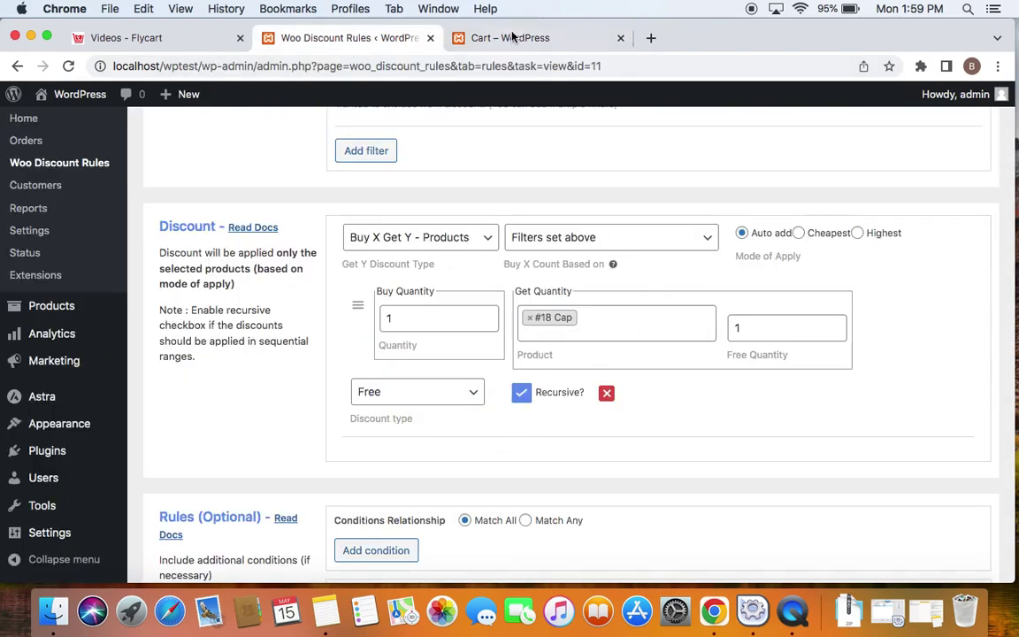
Step: Update the cart to 3 Sunglasses, which adds 3 free Caps at $0.00
click(463, 36)
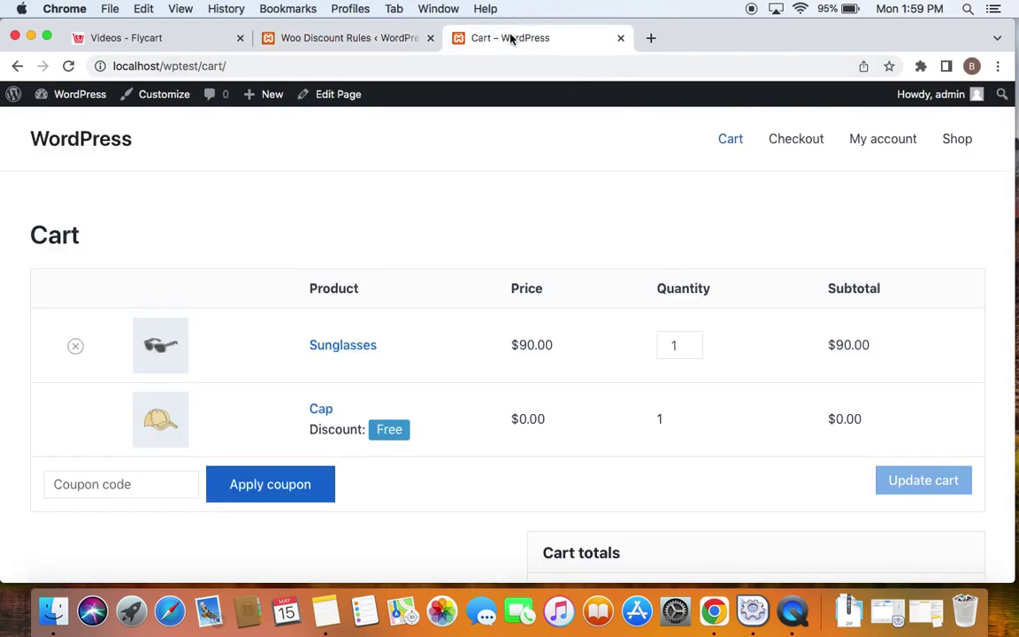
click(691, 341)
click(691, 341)
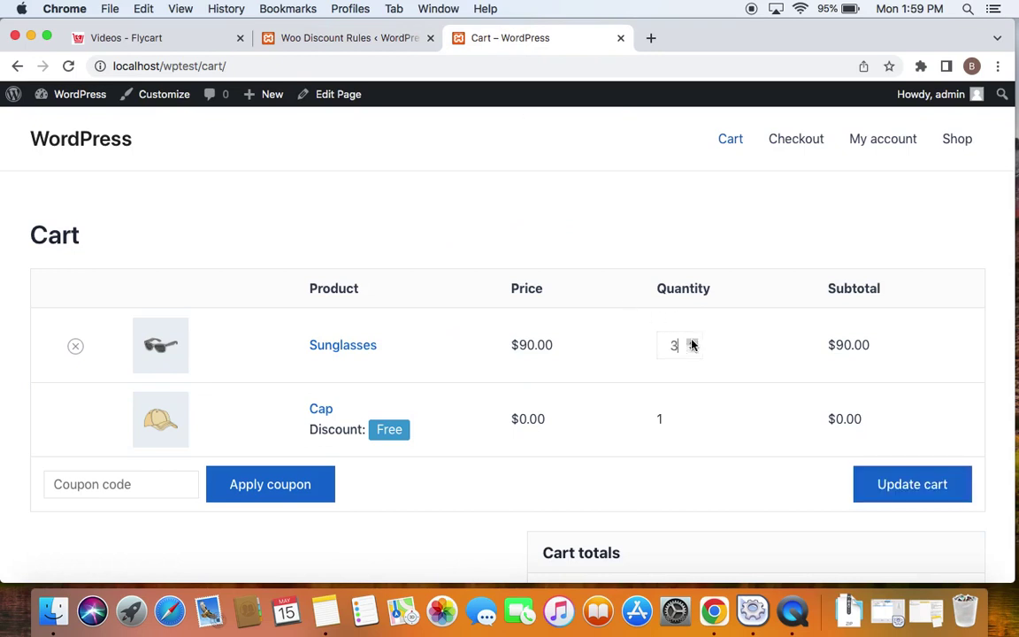
click(867, 477)
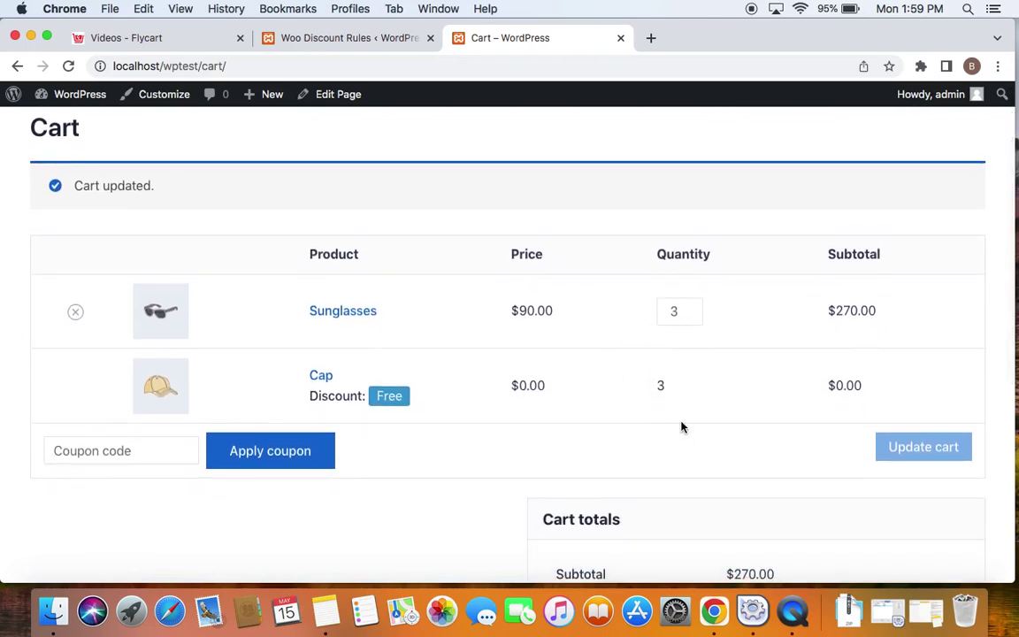
Step: Raise the Sunglasses quantity to 6 and update the cart
click(693, 308)
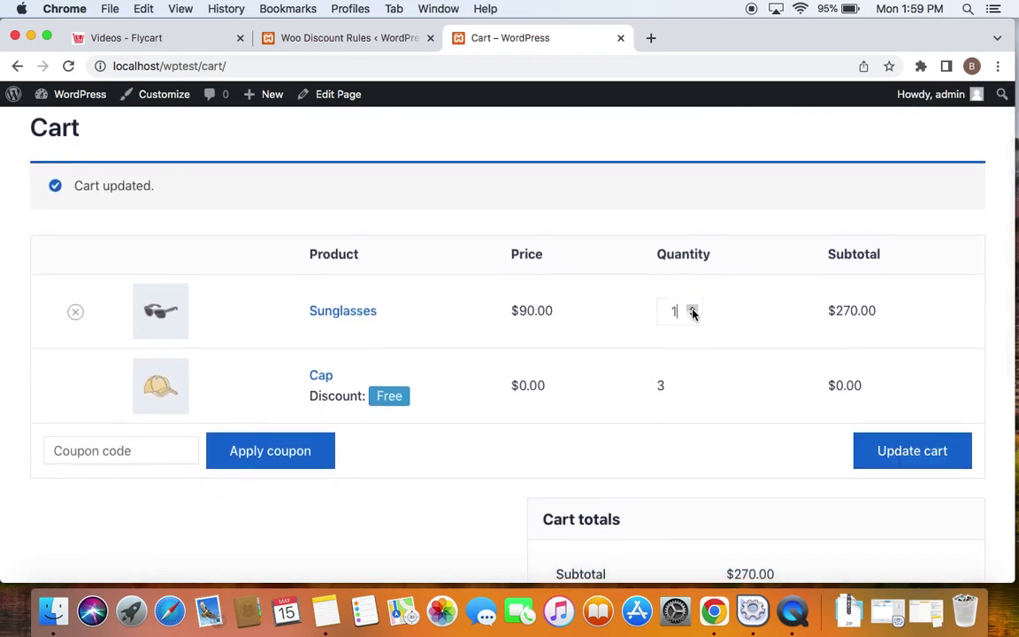
click(693, 308)
click(692, 308)
click(890, 455)
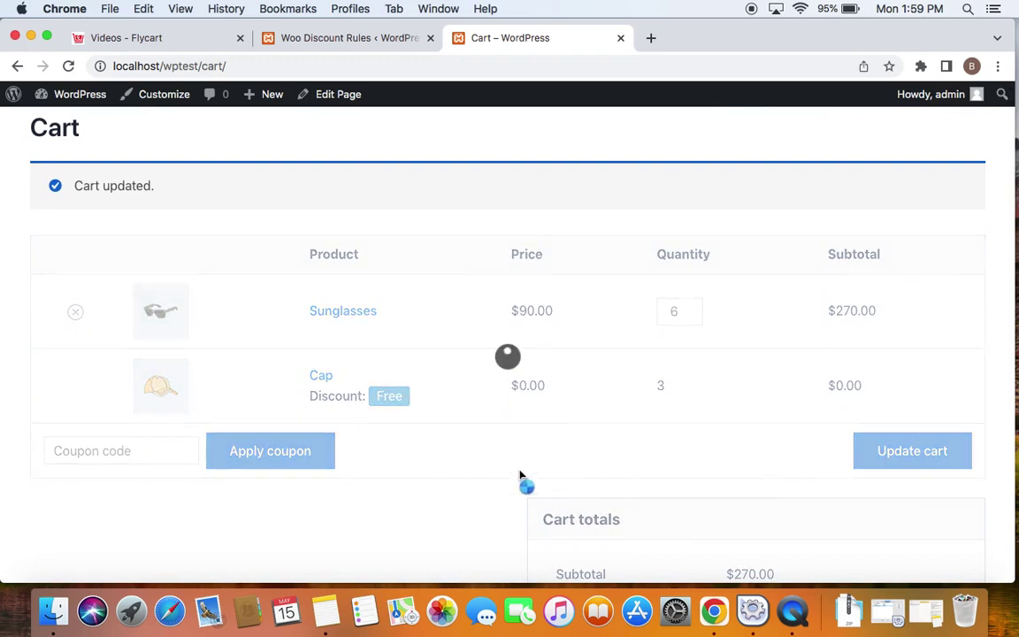